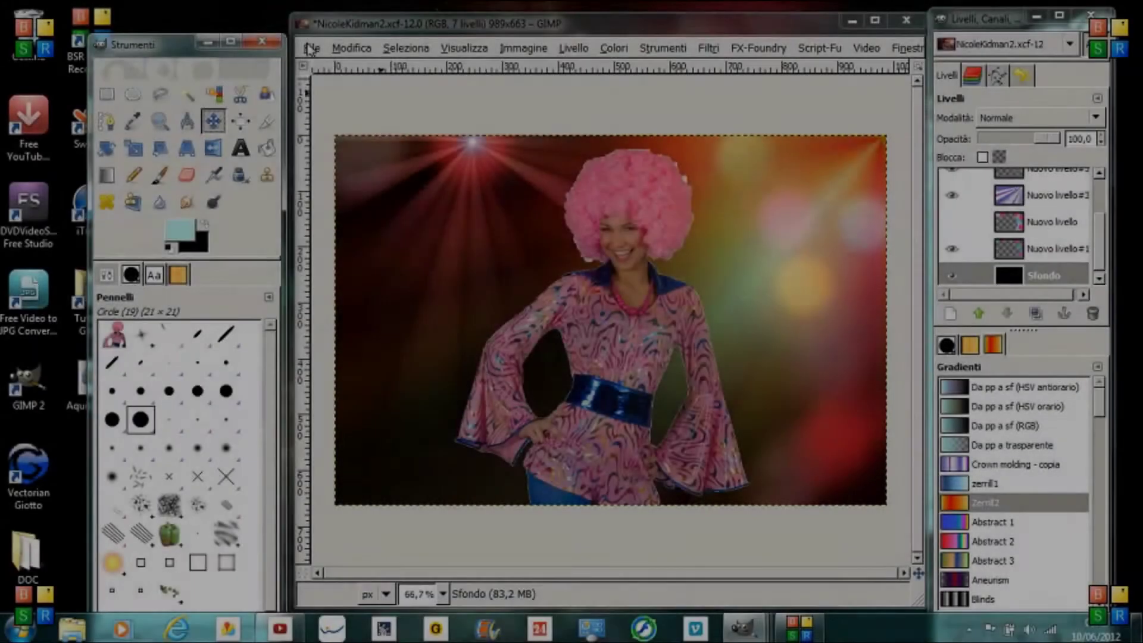
Create a new black 989×663 image
{"action": "left_click", "coordinate": [310, 49]}
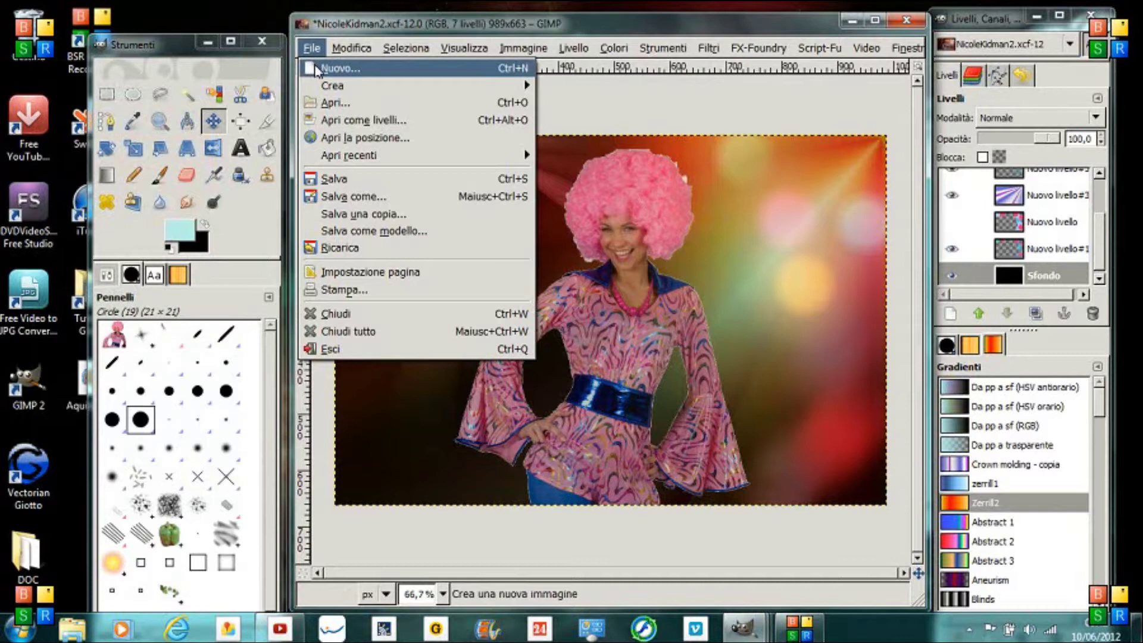
{"action": "left_click", "coordinate": [316, 69]}
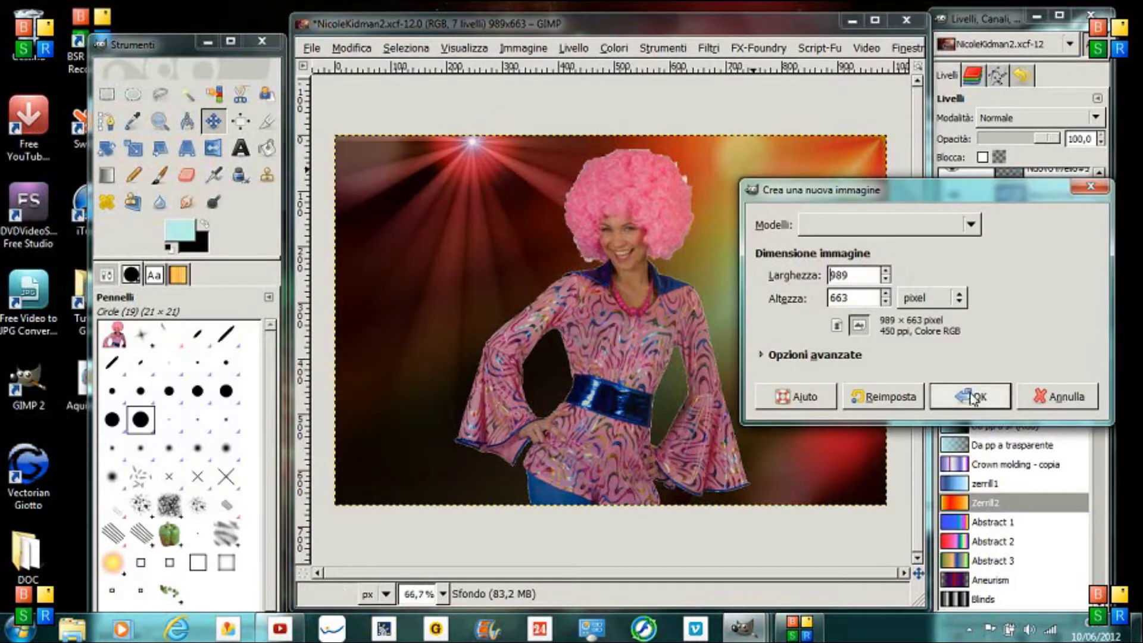
{"action": "left_click", "coordinate": [973, 397]}
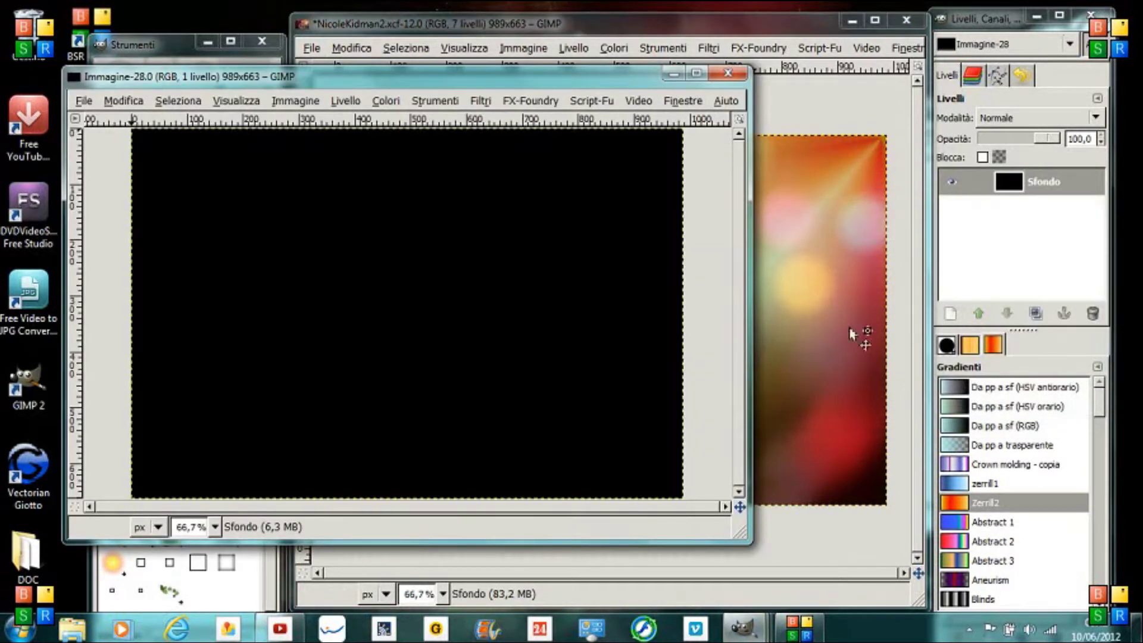
Minimize the original disco project and the woman cutout, then bring the Layers dock forward
{"action": "left_click_drag", "start_coordinate": [552, 81], "coordinate": [751, 71]}
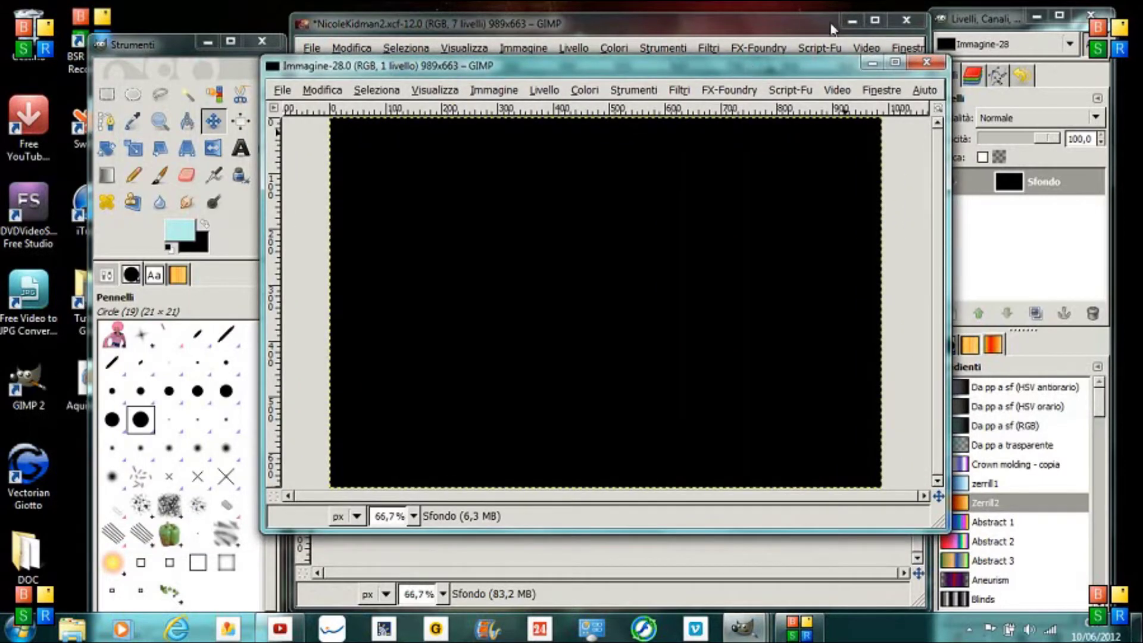
{"action": "left_click", "coordinate": [850, 20]}
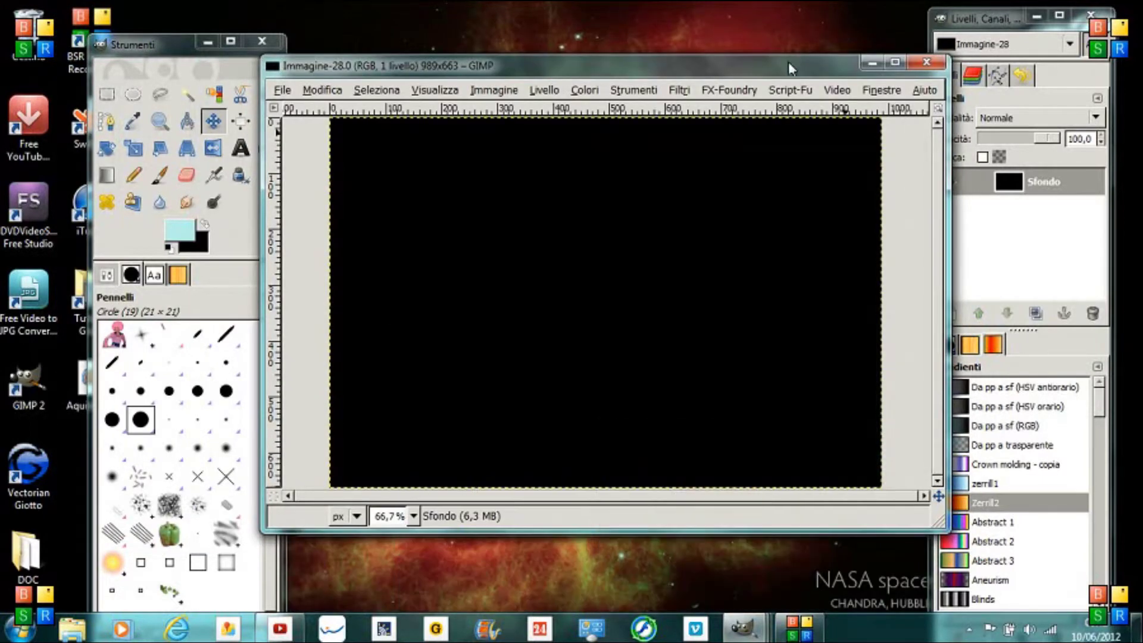
{"action": "mouse_move", "coordinate": [788, 62]}
{"action": "left_mouse_down"}
{"action": "mouse_move", "coordinate": [818, 41]}
{"action": "mouse_move", "coordinate": [806, 57]}
{"action": "left_mouse_up"}
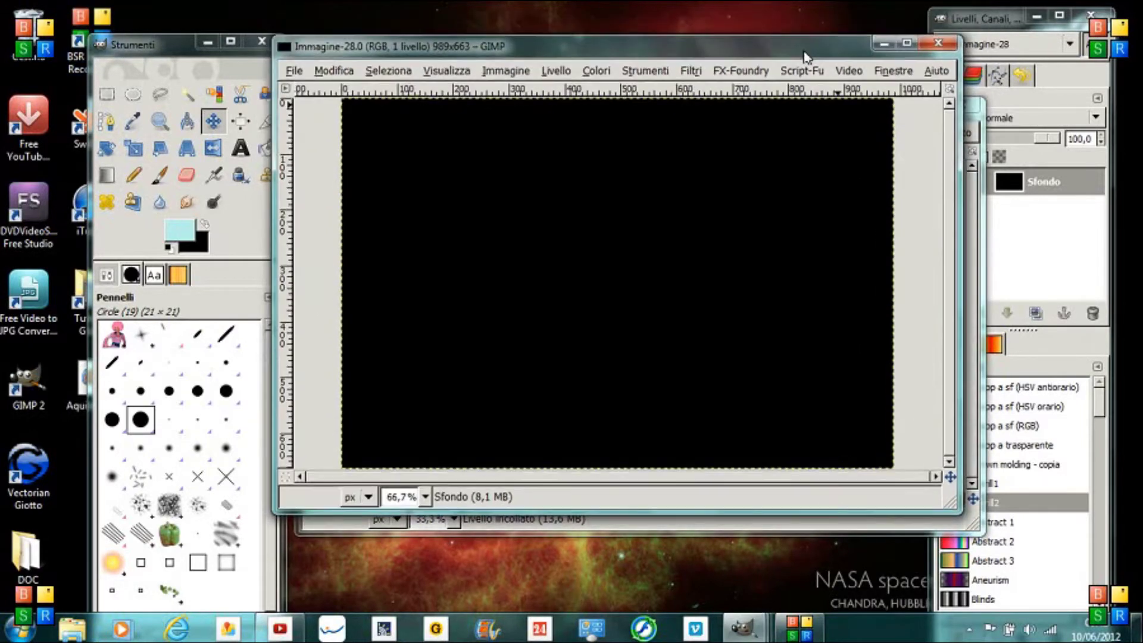
{"action": "left_click", "coordinate": [927, 532]}
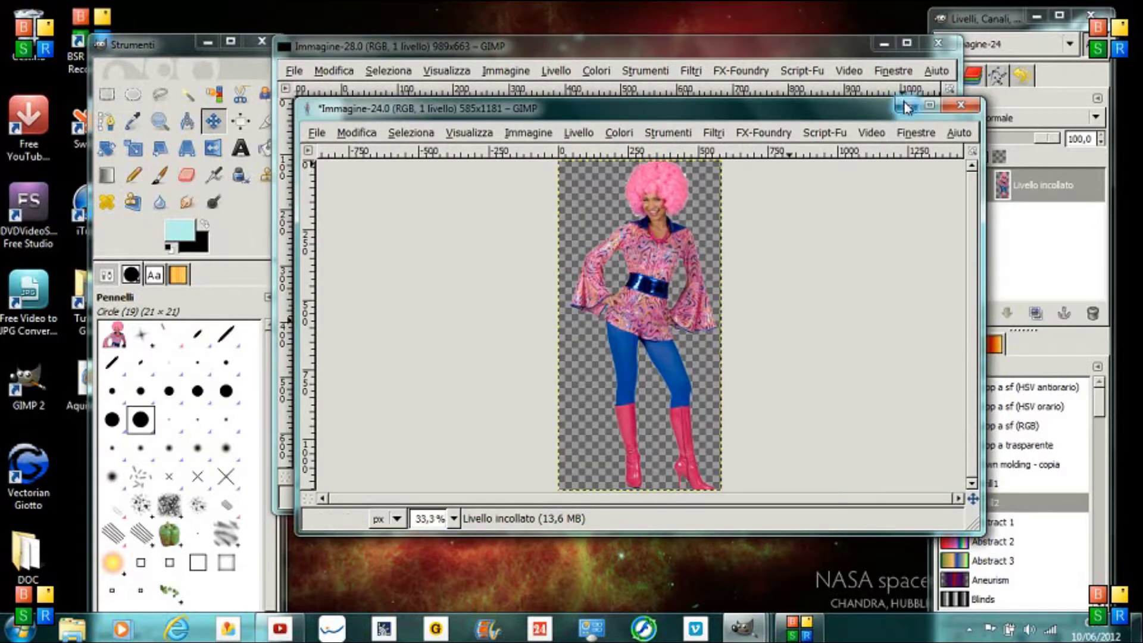
{"action": "left_click", "coordinate": [906, 106]}
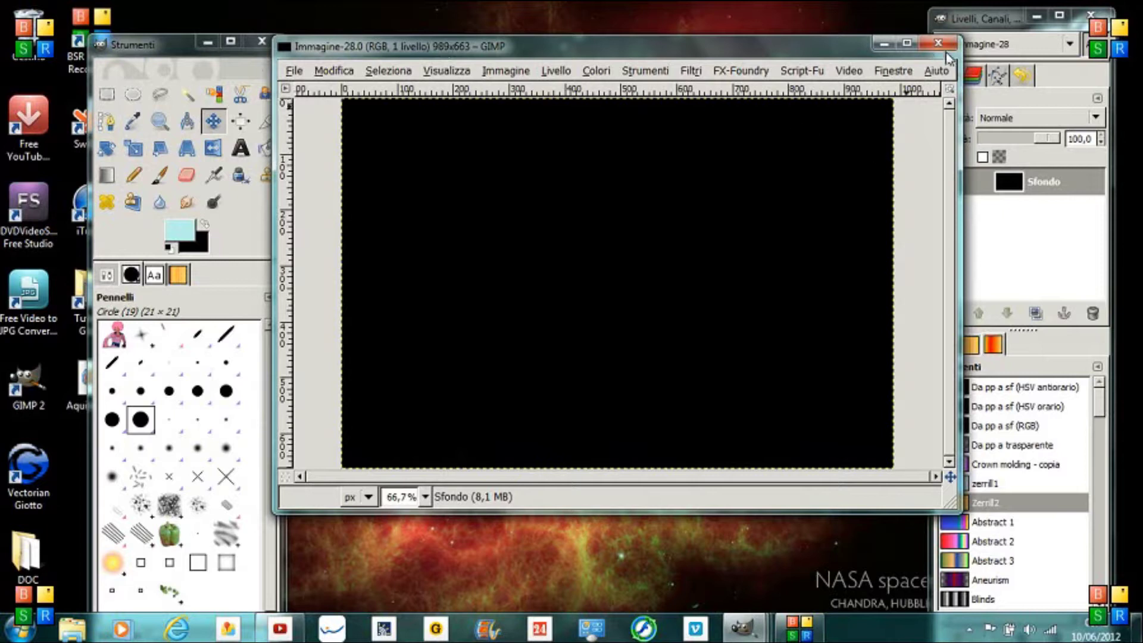
{"action": "left_click", "coordinate": [983, 27]}
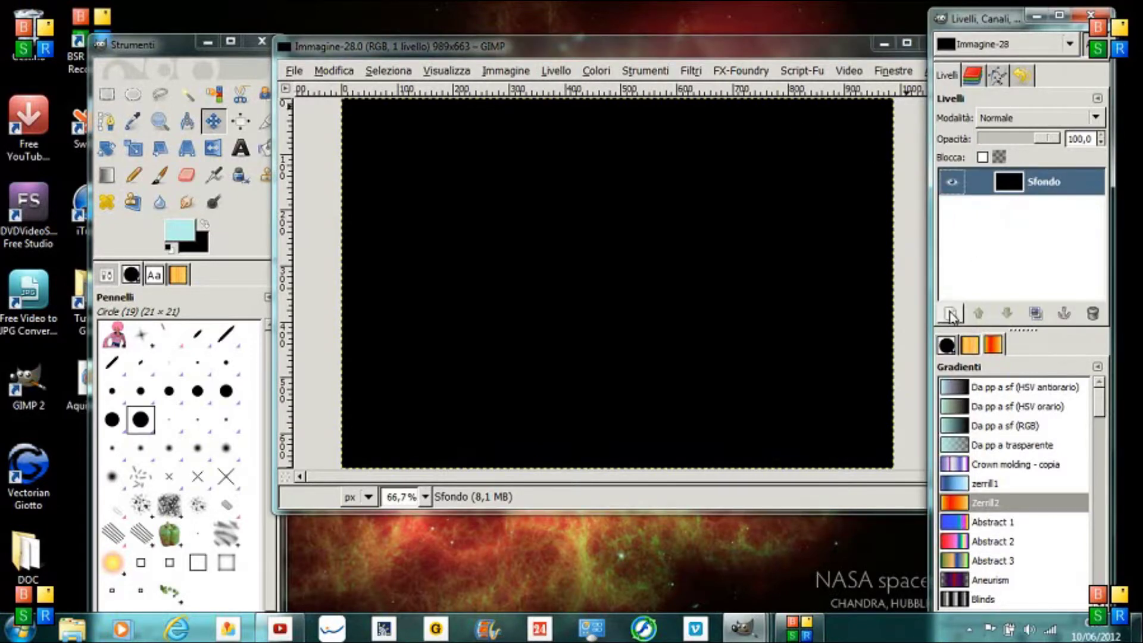
Add a transparent layer and paint a blue dot in the top-left corner
{"action": "left_click", "coordinate": [950, 314]}
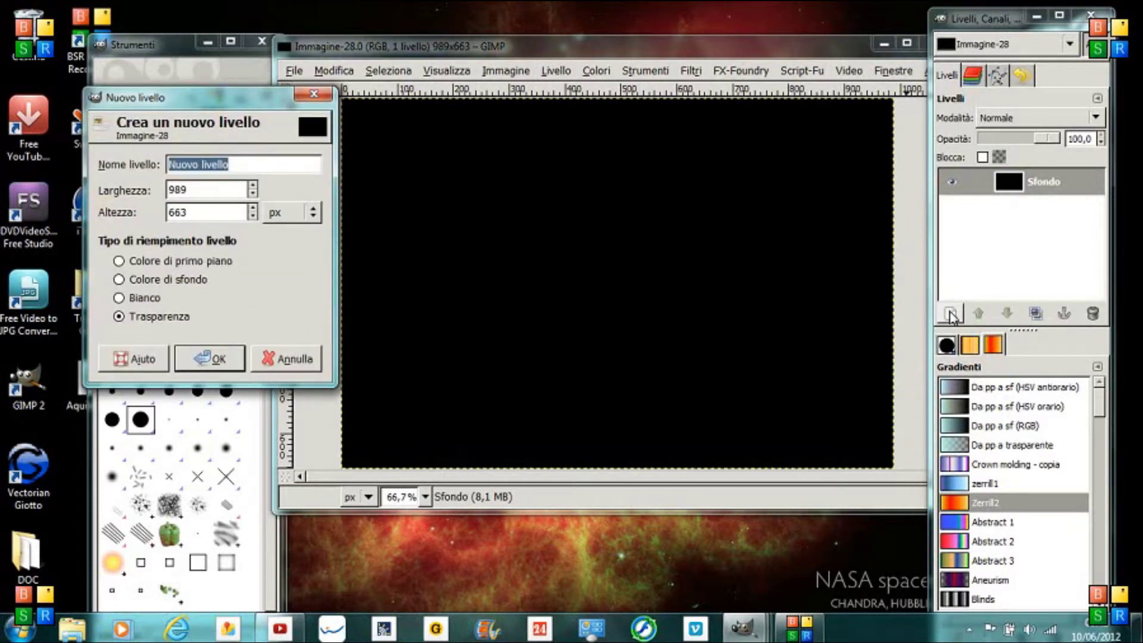
{"action": "left_click", "coordinate": [231, 358]}
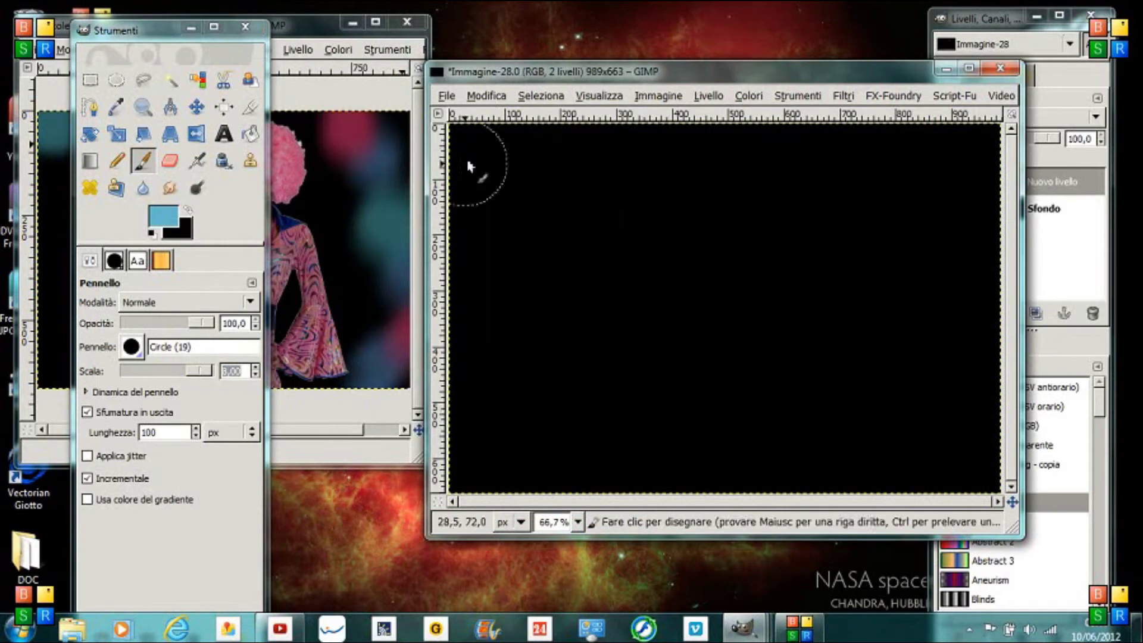
{"action": "left_click", "coordinate": [482, 162]}
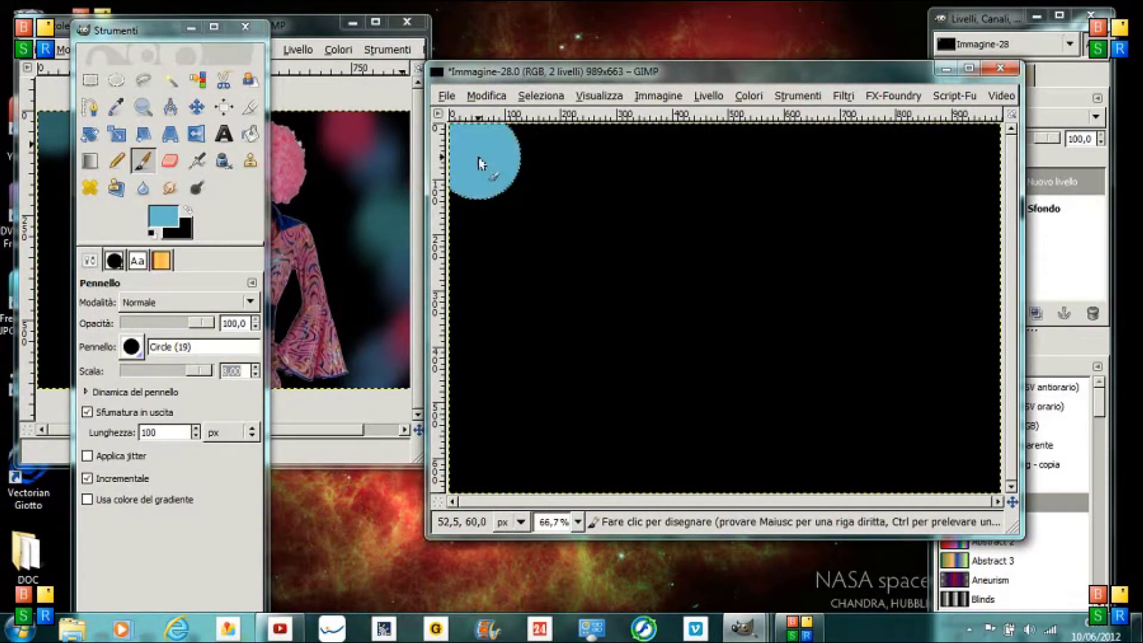
Switch the foreground to pink (saturation 60), then hot pink, for more dots
{"action": "left_click", "coordinate": [163, 216]}
{"action": "left_click", "coordinate": [221, 155]}
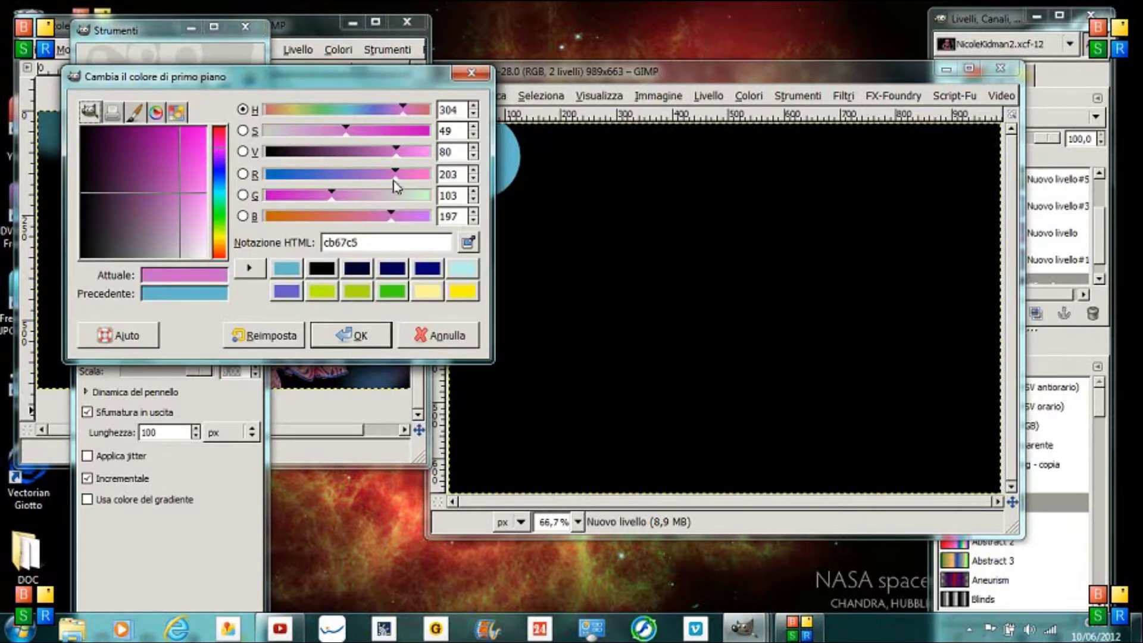
{"action": "left_click", "coordinate": [363, 131]}
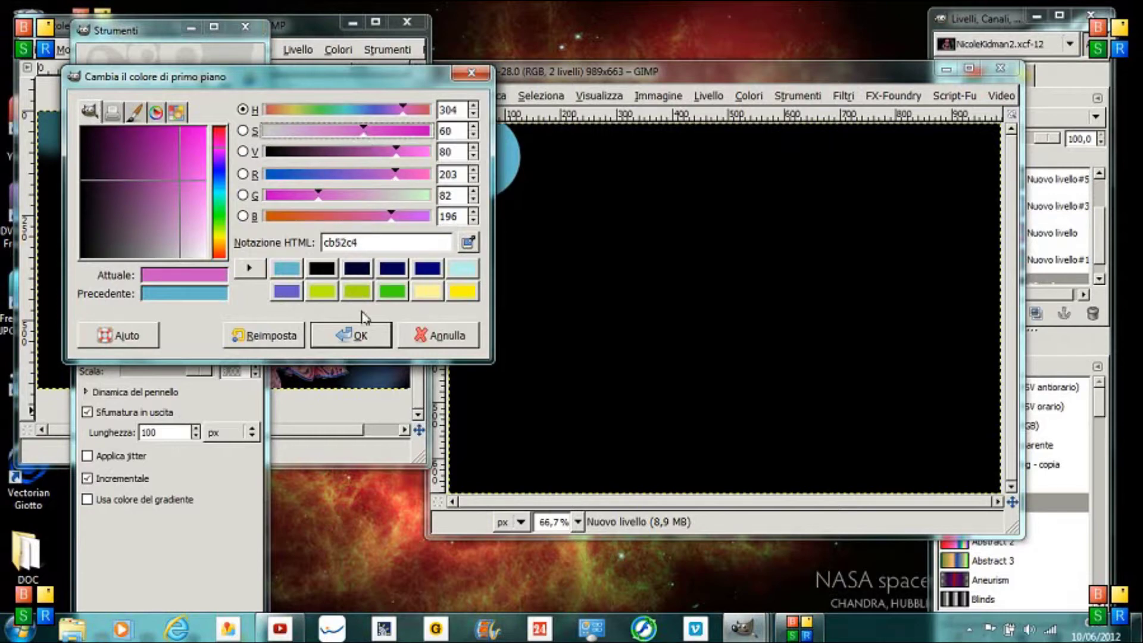
{"action": "left_click", "coordinate": [359, 342]}
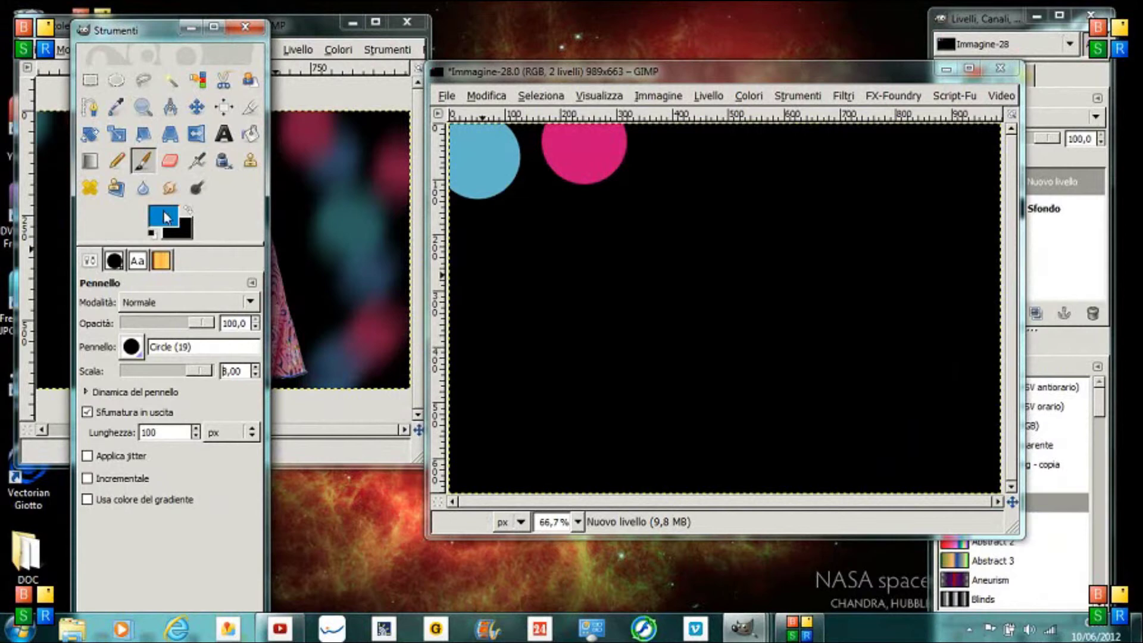
{"action": "left_click", "coordinate": [166, 217]}
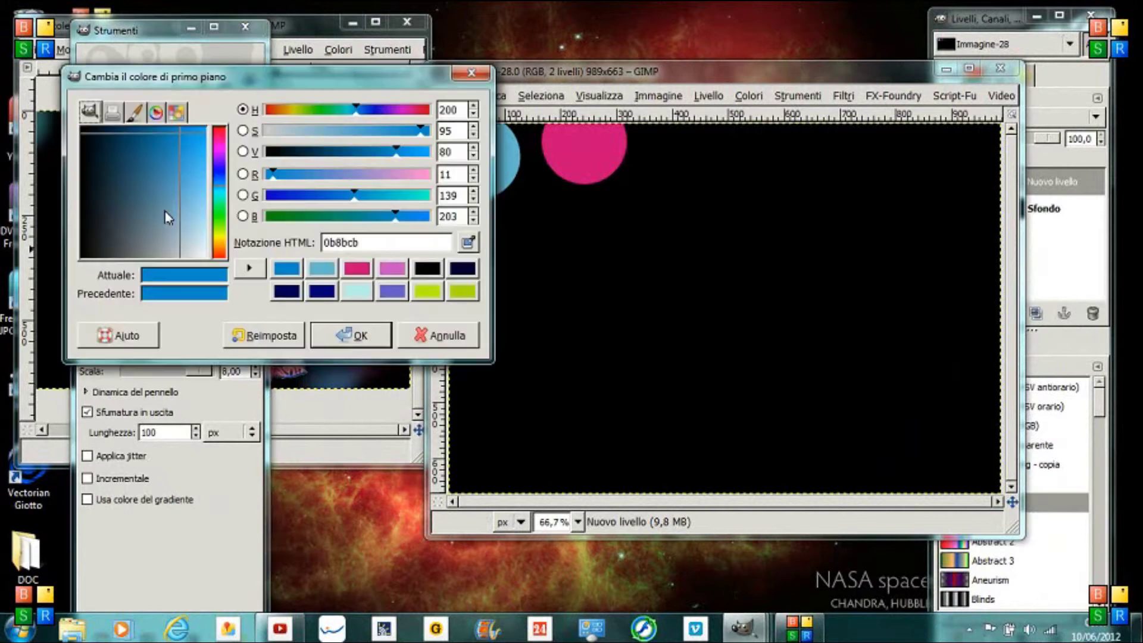
{"action": "left_click", "coordinate": [361, 275]}
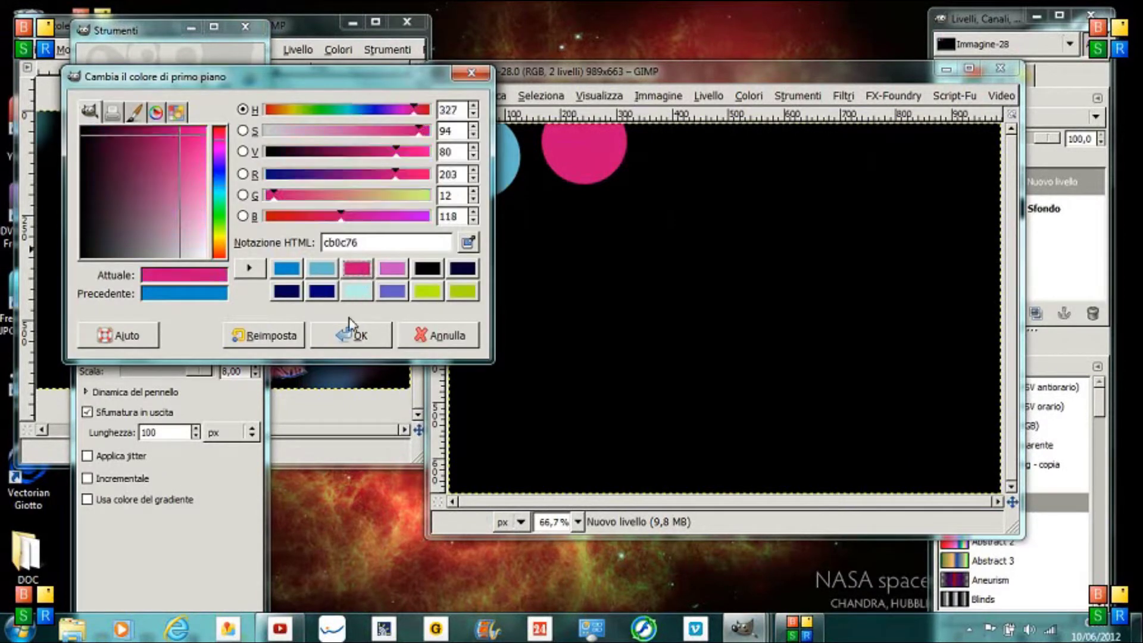
{"action": "left_click", "coordinate": [352, 335]}
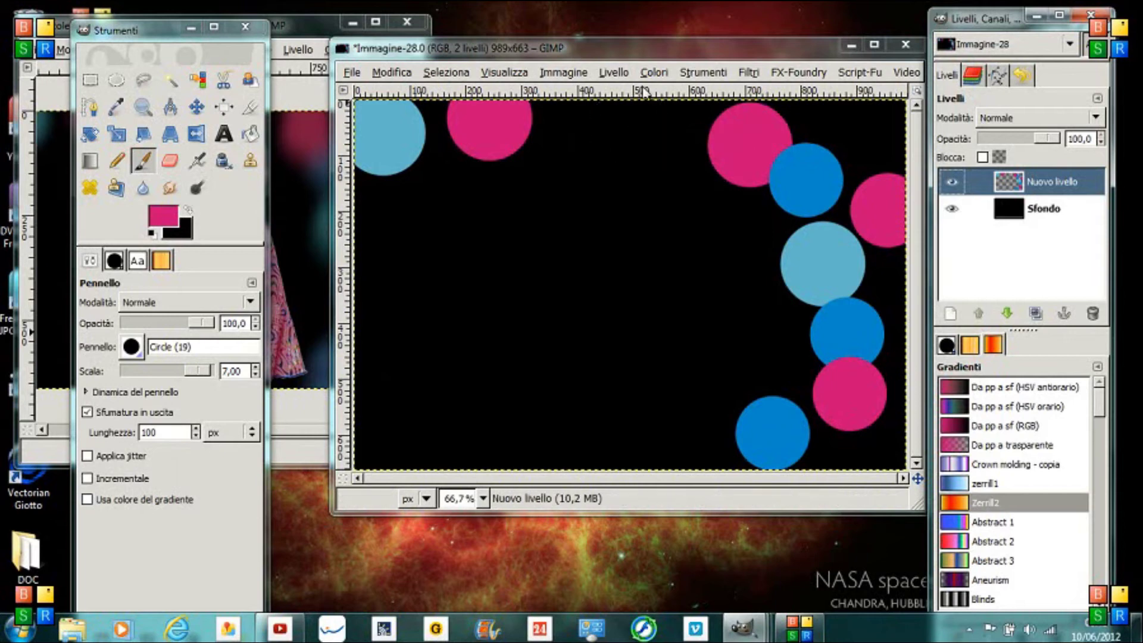
{"action": "left_click", "coordinate": [748, 72]}
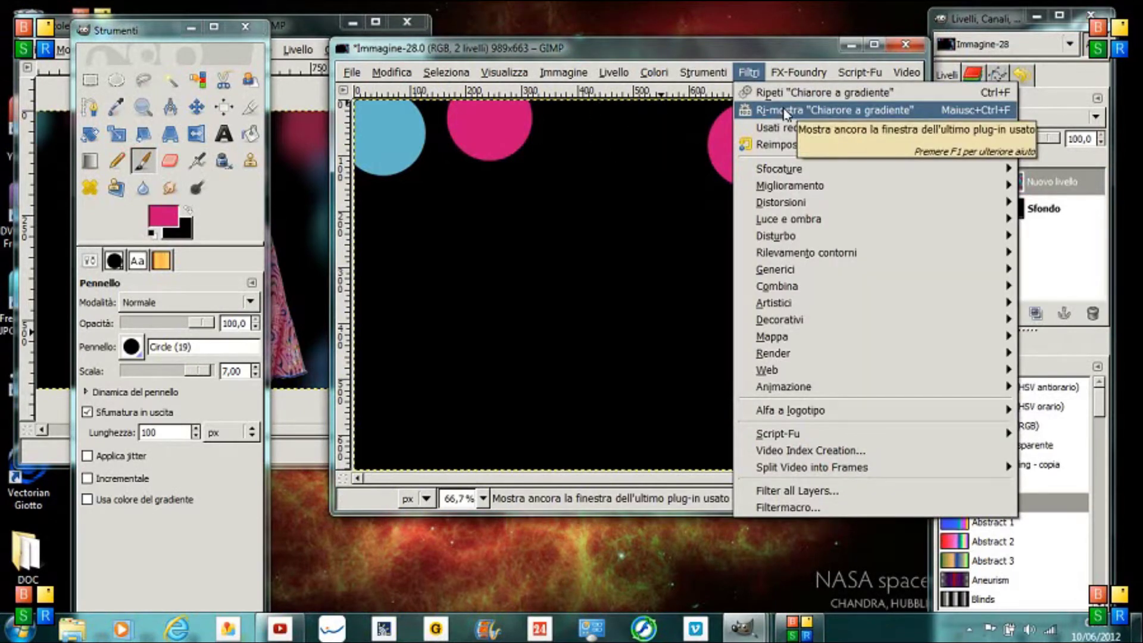
Apply a 50 px Gaussian blur to the coloured dots
{"action": "mouse_move", "coordinate": [778, 169]}
{"action": "left_click", "coordinate": [694, 188]}
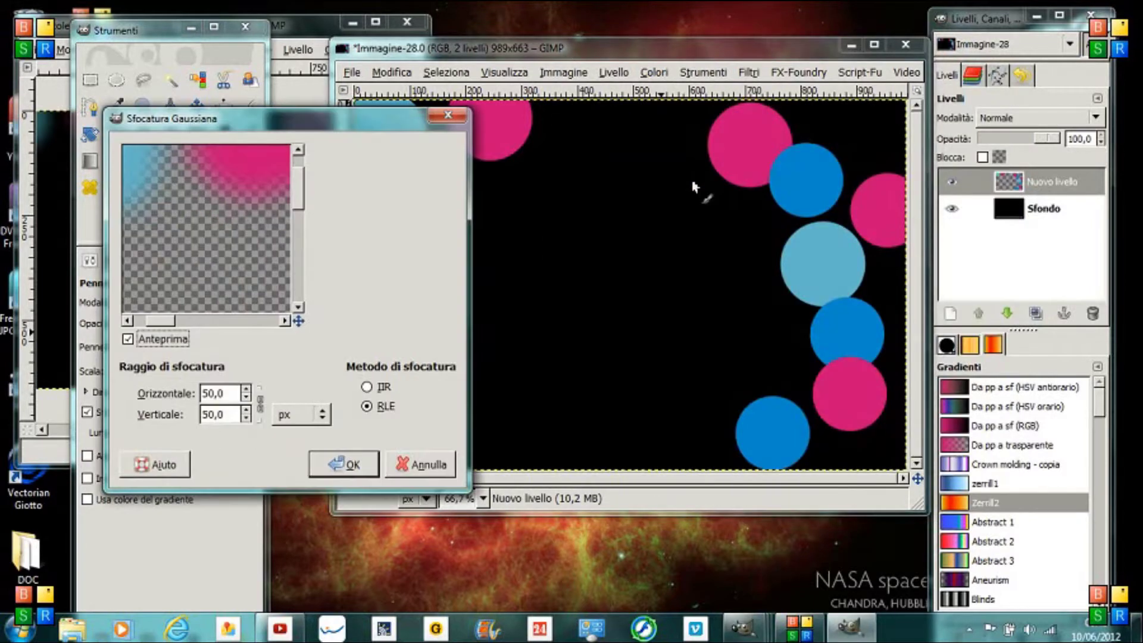
{"action": "left_click", "coordinate": [352, 465]}
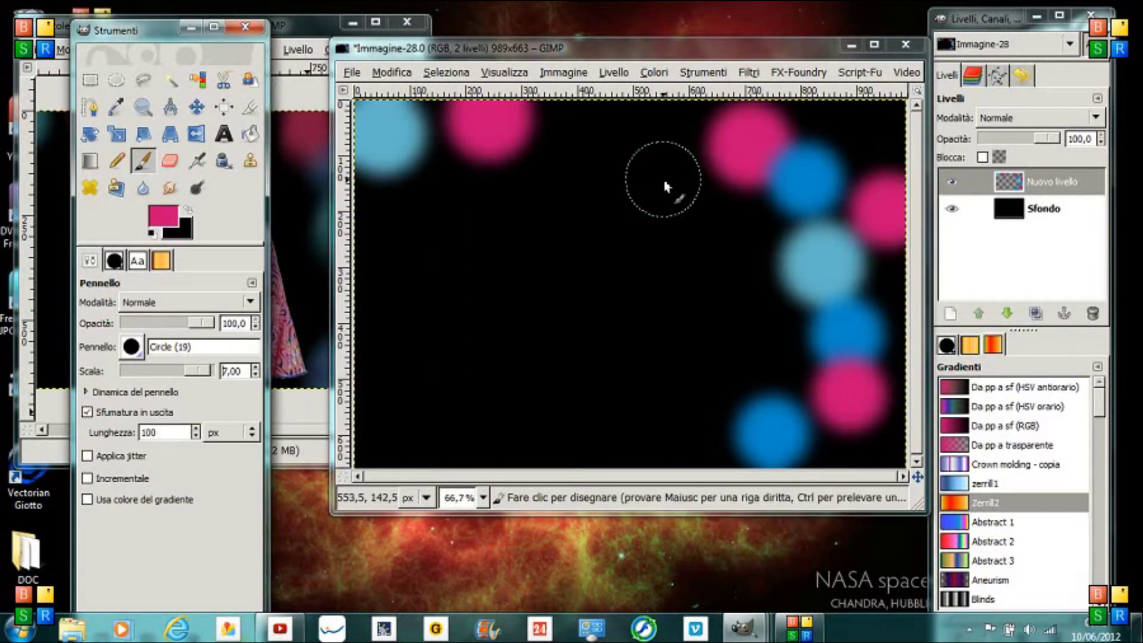
{"action": "left_click", "coordinate": [734, 54]}
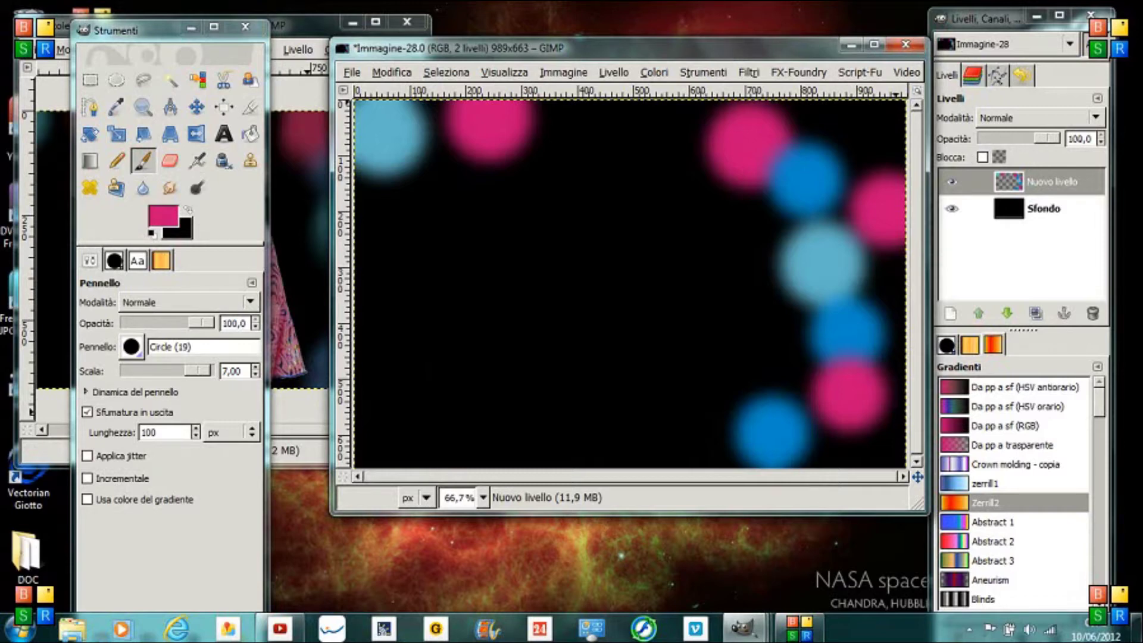
Lower the dots layer's opacity to 50%
{"action": "left_click", "coordinate": [1091, 139]}
{"action": "type", "text": "50"}
{"action": "key", "text": "Return"}
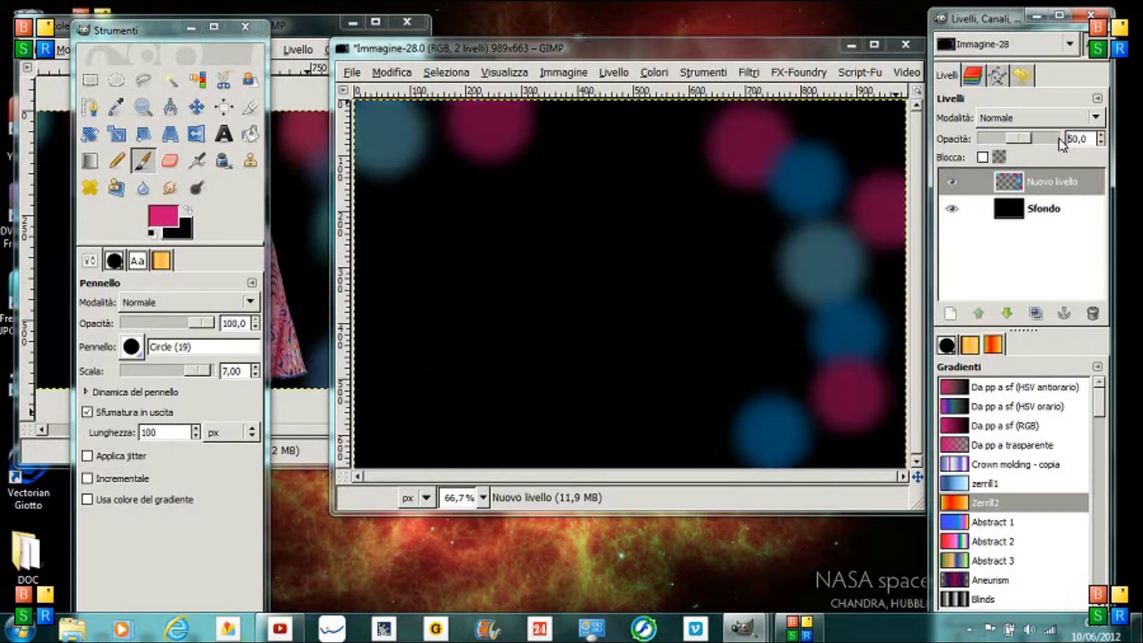
{"action": "left_click", "coordinate": [749, 72]}
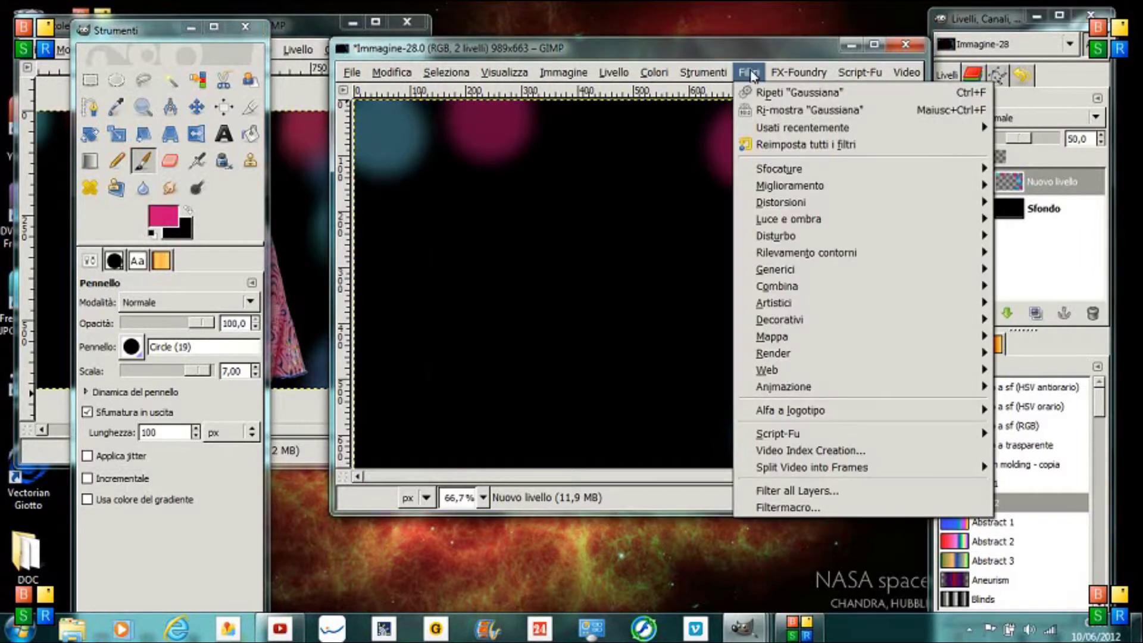
{"action": "mouse_move", "coordinate": [778, 169]}
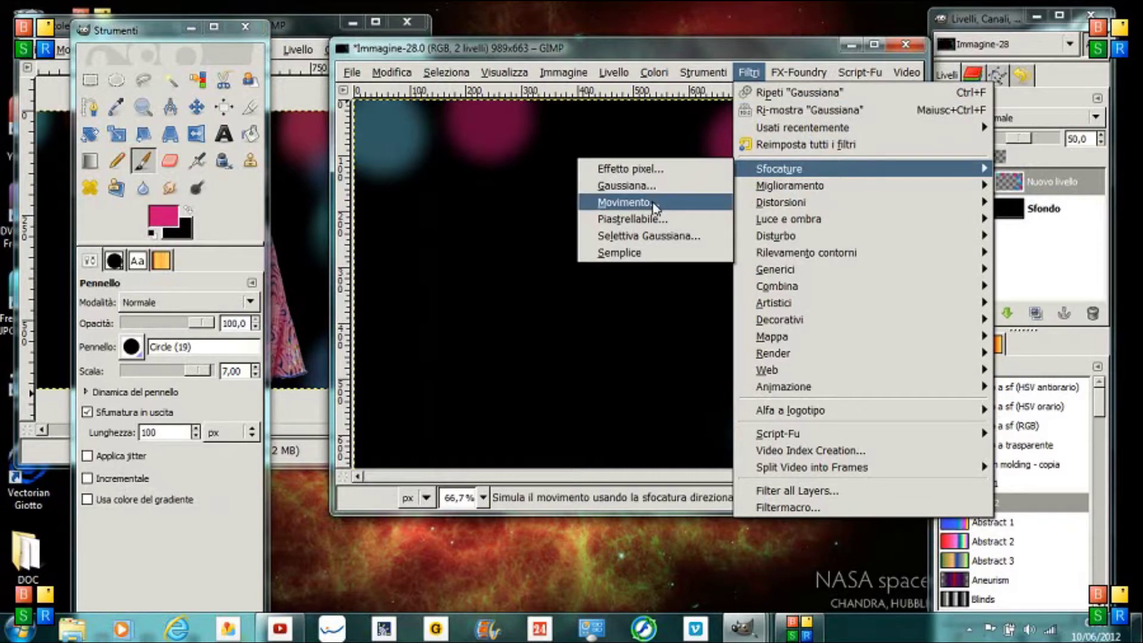
Apply a radial motion blur (length 103, angle 6) to the dots, then add transparent layer Nuovo livello#1
{"action": "left_click", "coordinate": [631, 202]}
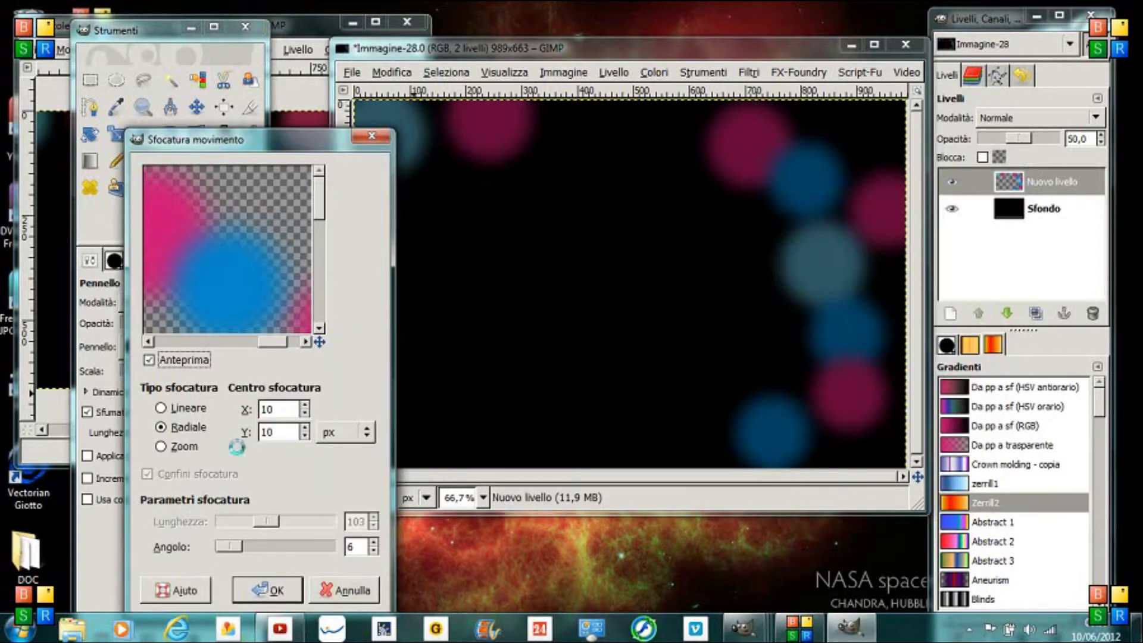
{"action": "double_click", "coordinate": [280, 409]}
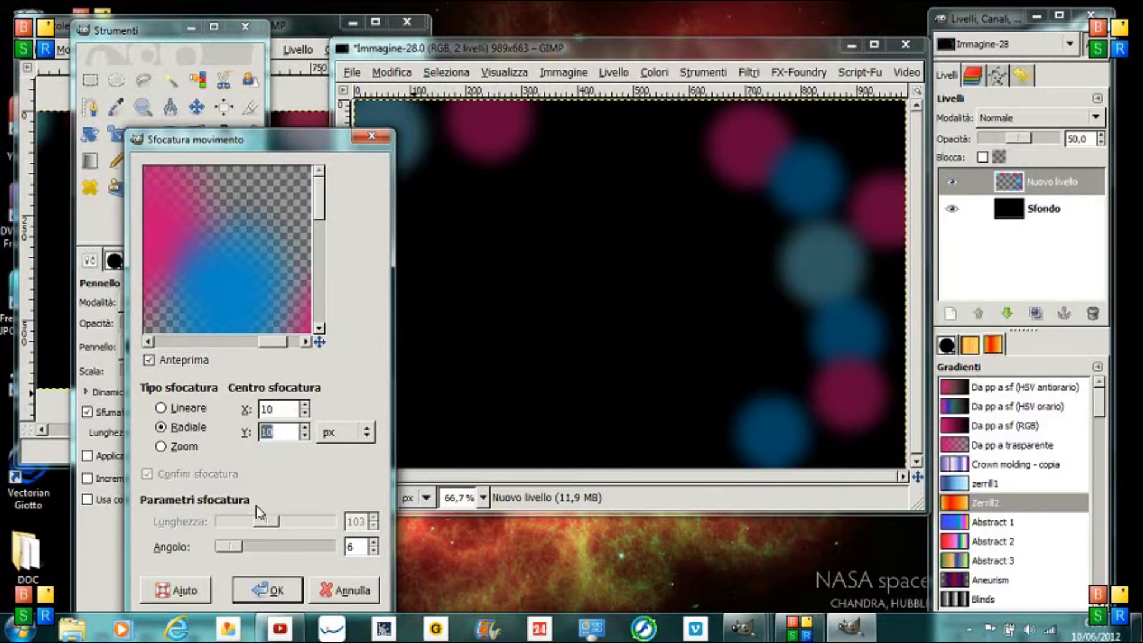
{"action": "left_click", "coordinate": [264, 601]}
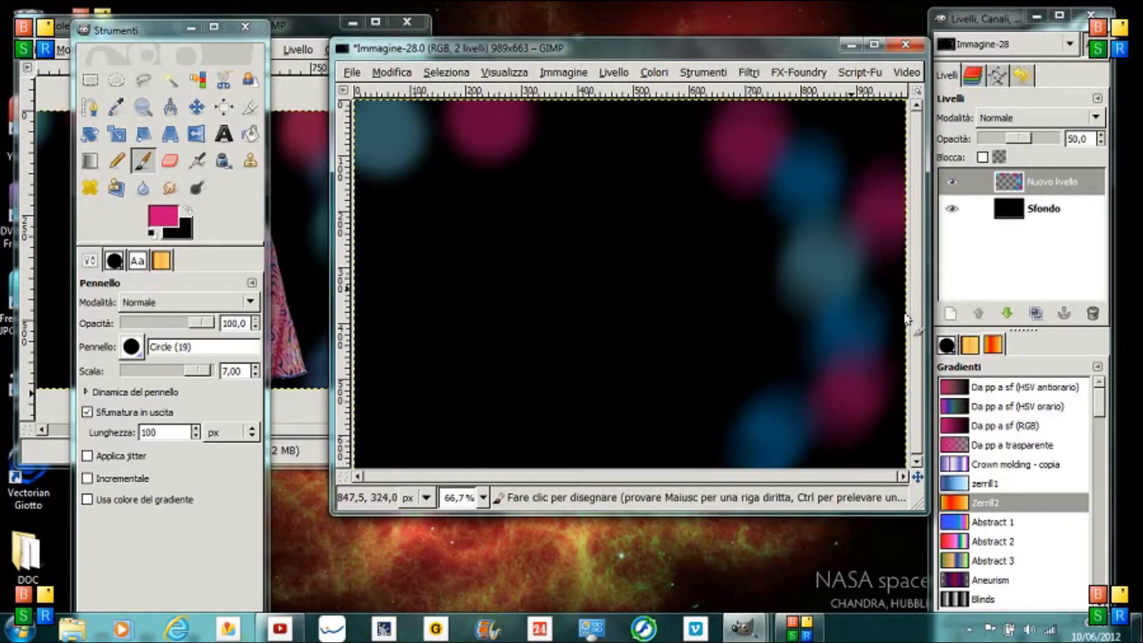
{"action": "left_click", "coordinate": [952, 313]}
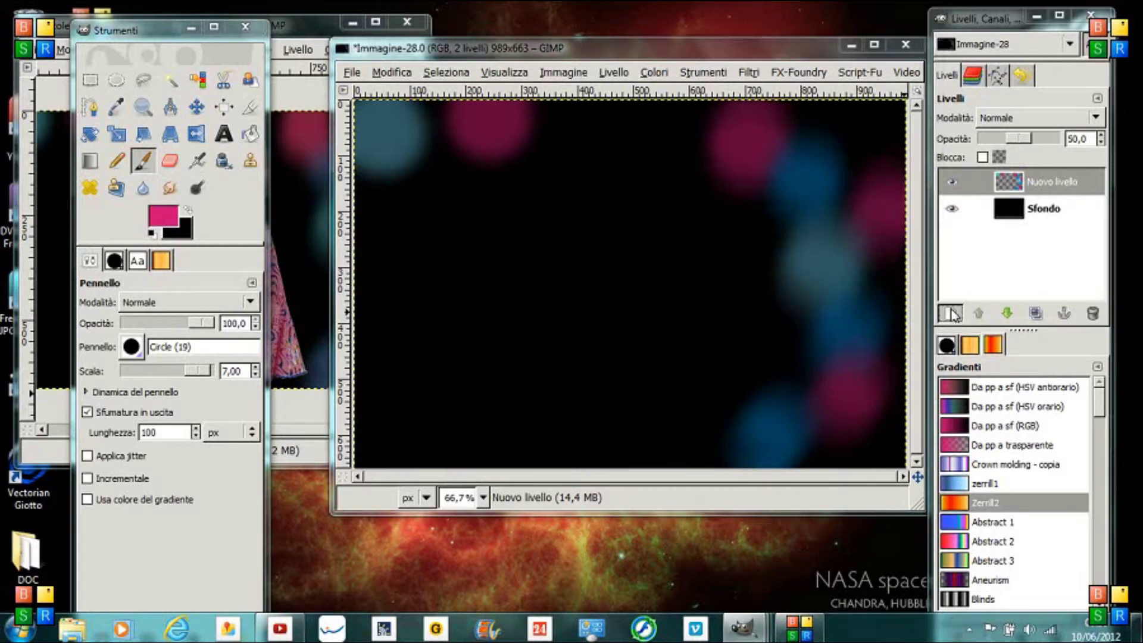
{"action": "left_click", "coordinate": [275, 421]}
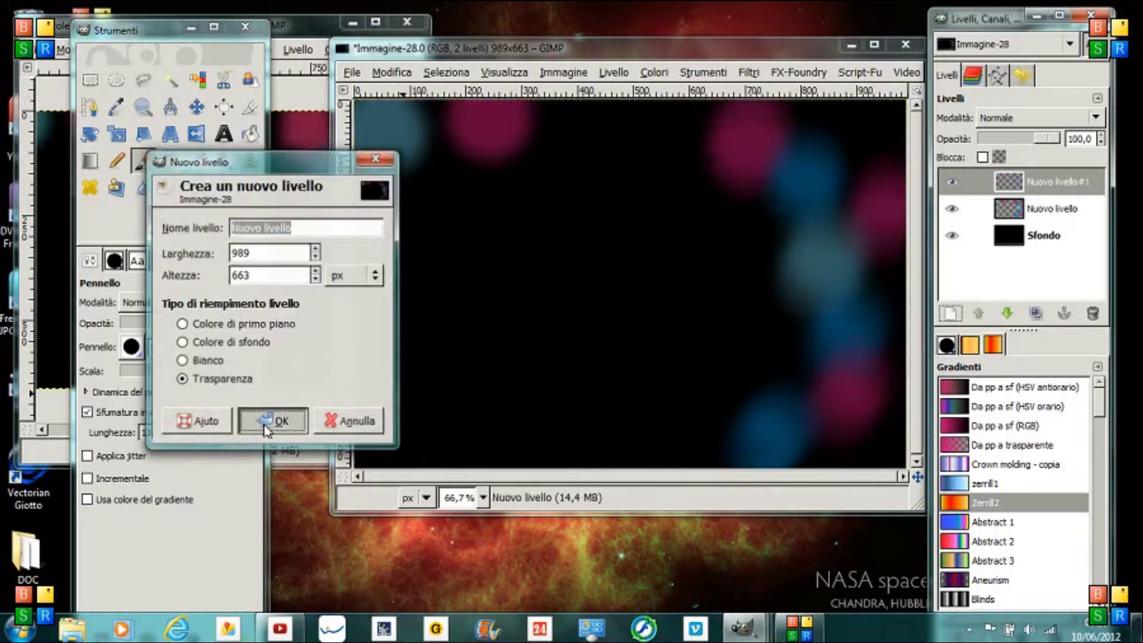
Fill Nuovo livello#1 with purple Crown molding - copia conical rays from the top-right corner
{"action": "left_click", "coordinate": [764, 61]}
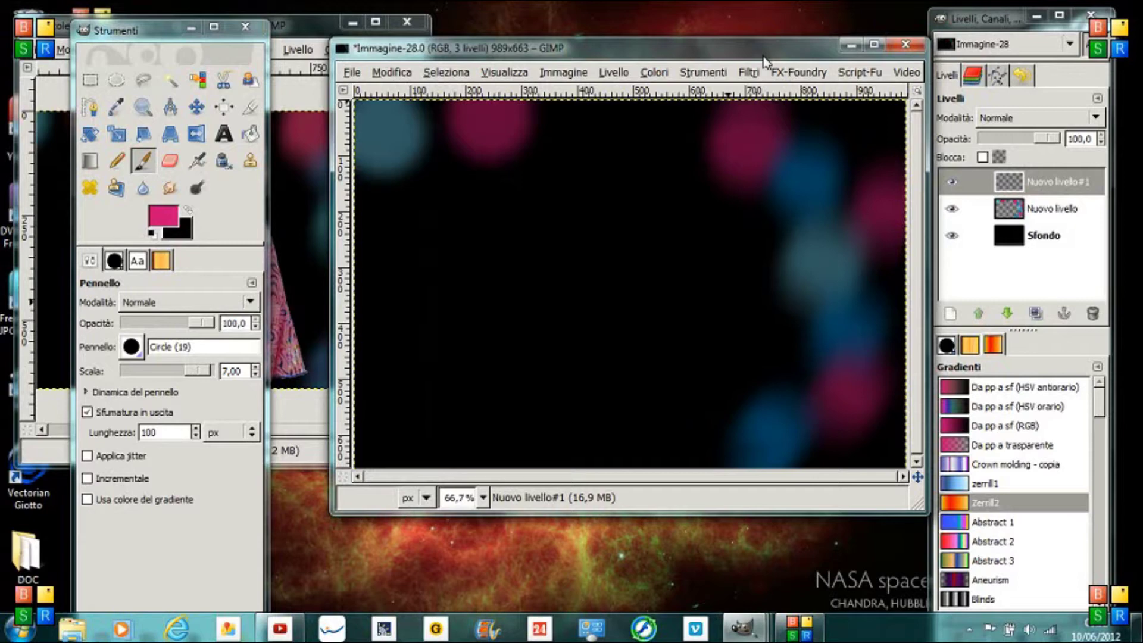
{"action": "key", "text": "minus"}
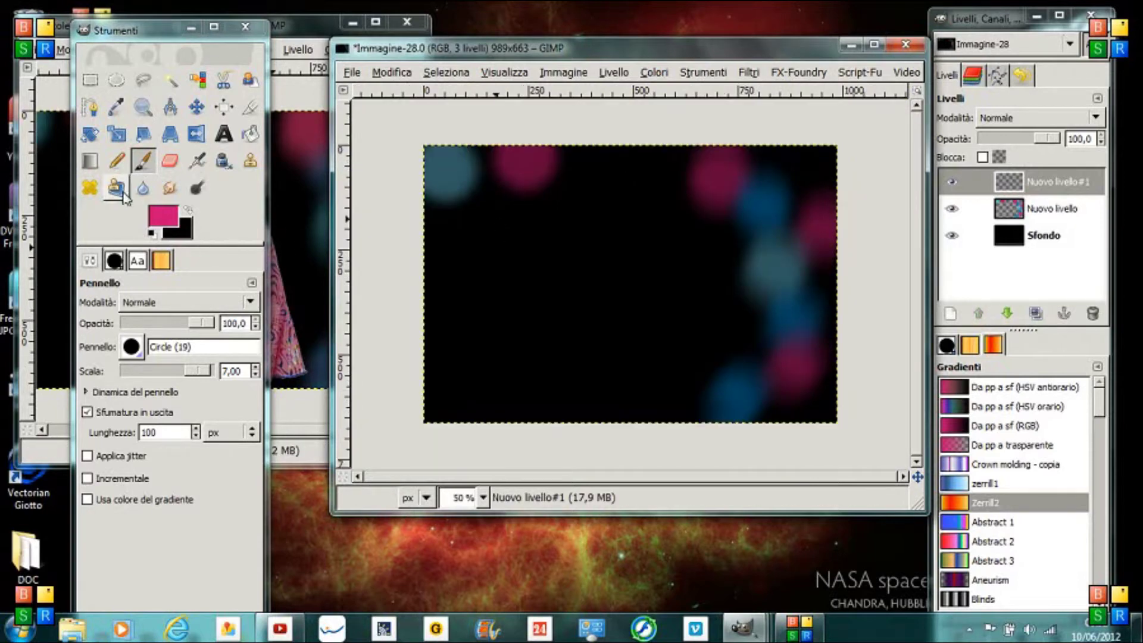
{"action": "left_click", "coordinate": [91, 161]}
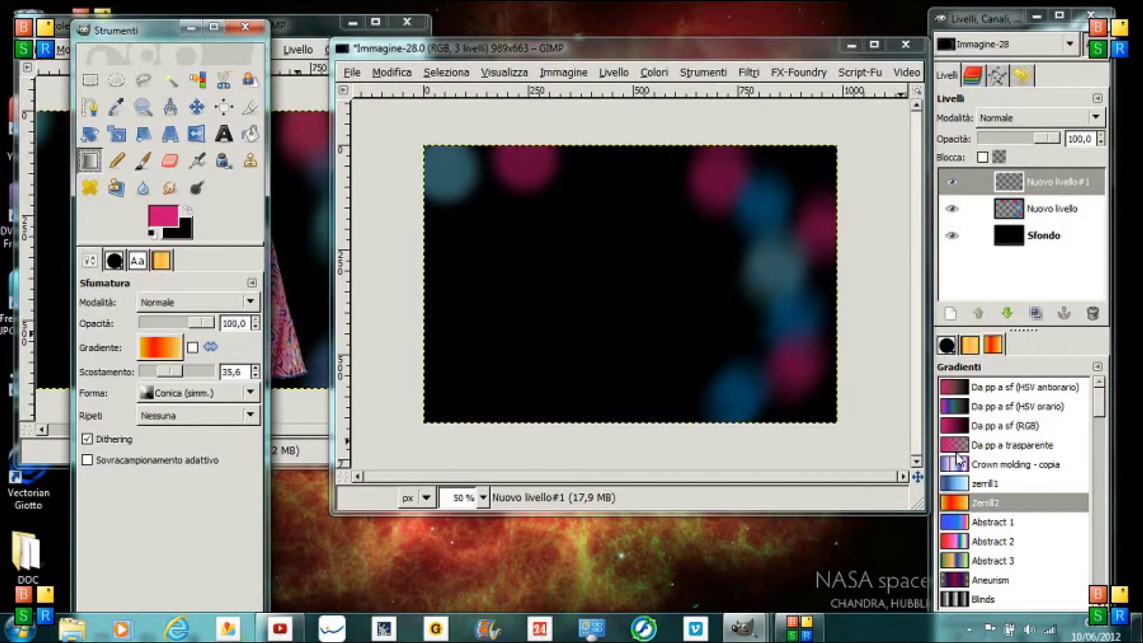
{"action": "left_click", "coordinate": [985, 468]}
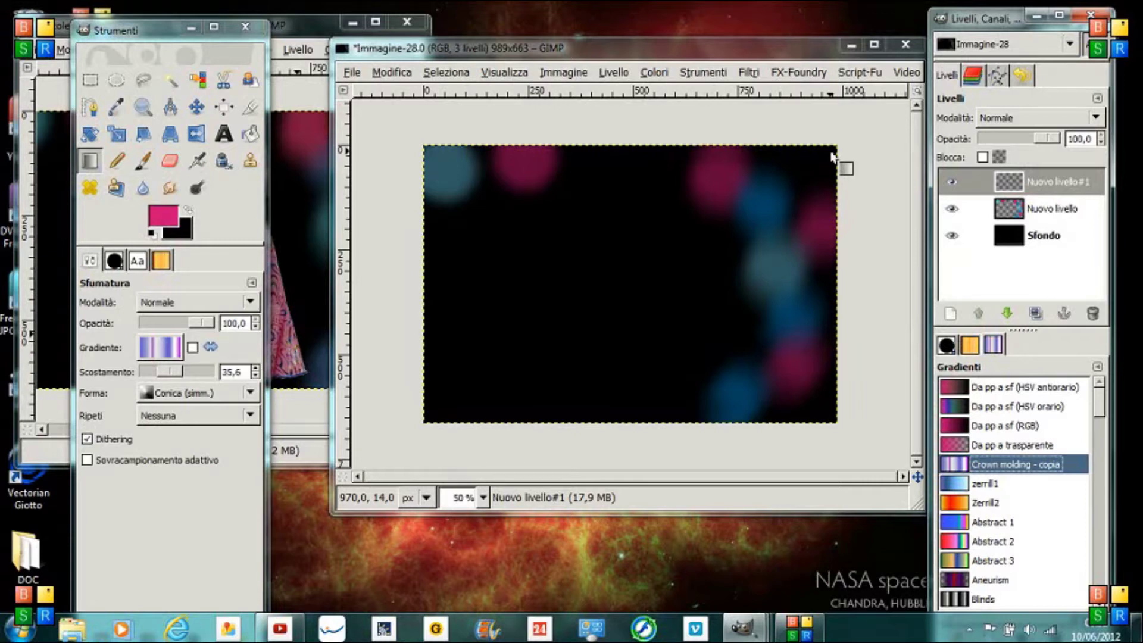
{"action": "left_click_drag", "start_coordinate": [830, 153], "coordinate": [857, 127]}
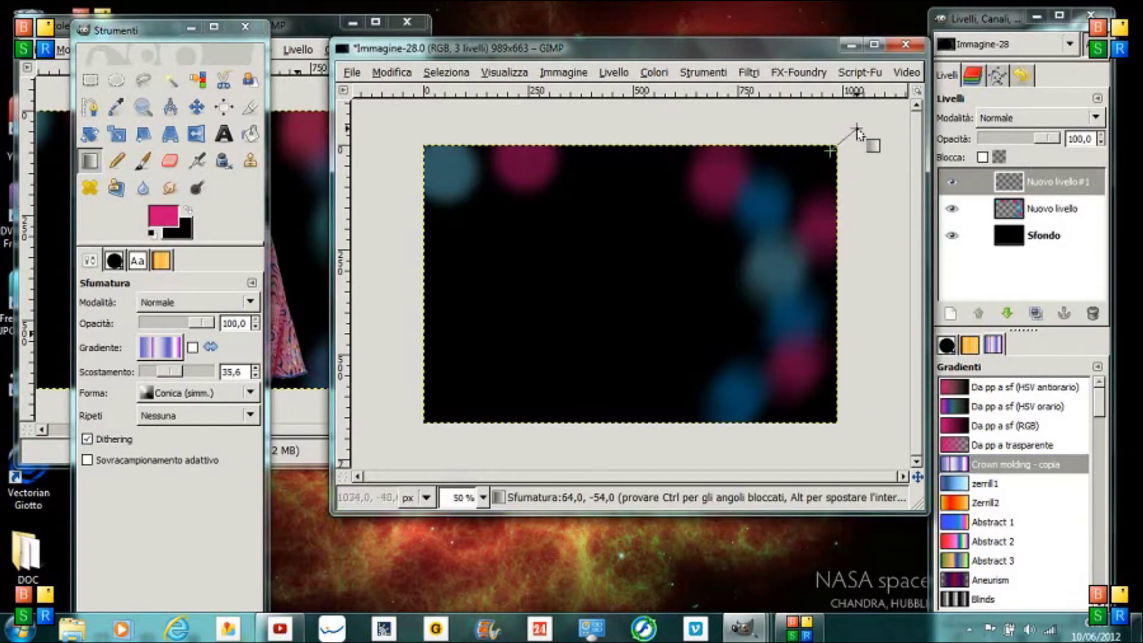
{"action": "left_click_drag", "start_coordinate": [856, 127], "coordinate": [857, 130]}
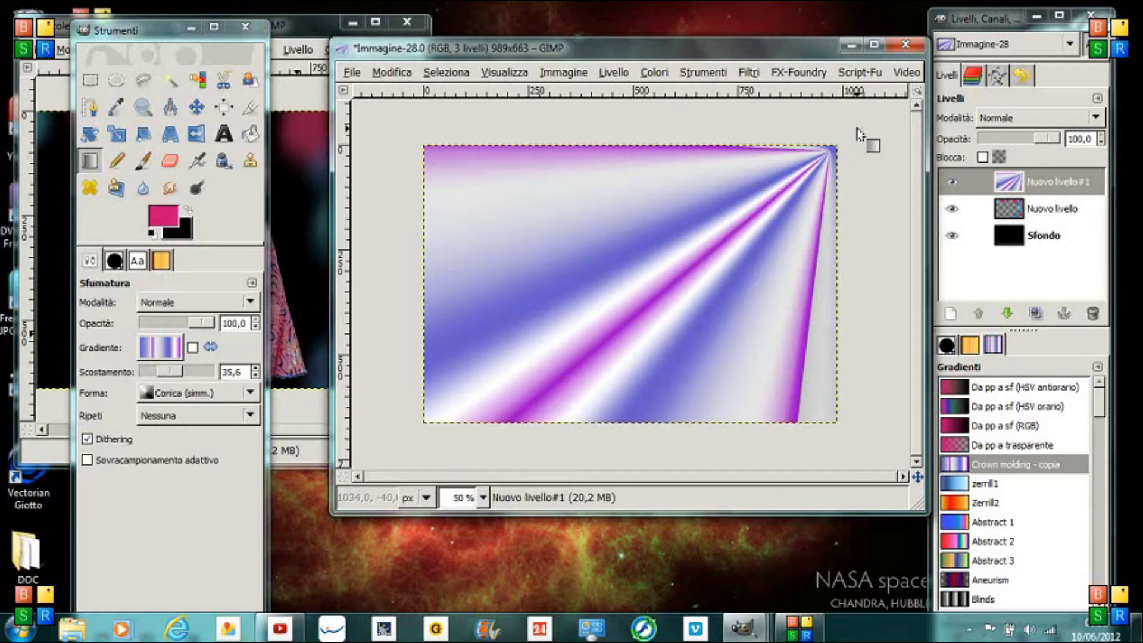
Add Nuovo livello#2 and fill it with an orange Zerrill2 conical gradient
{"action": "left_click", "coordinate": [951, 313]}
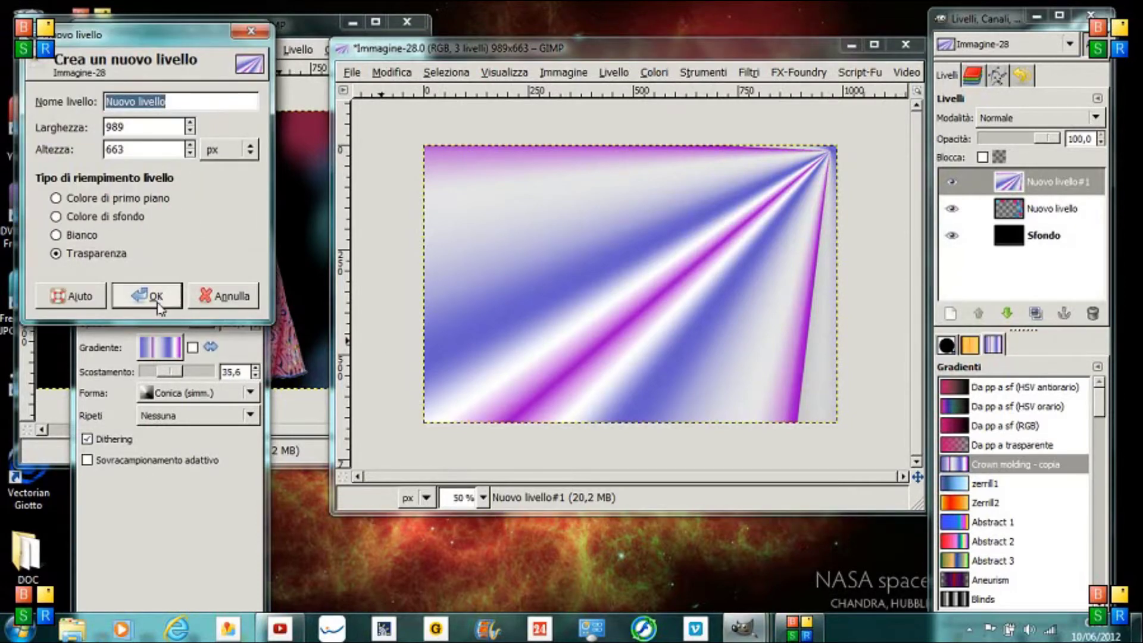
{"action": "left_click", "coordinate": [159, 307]}
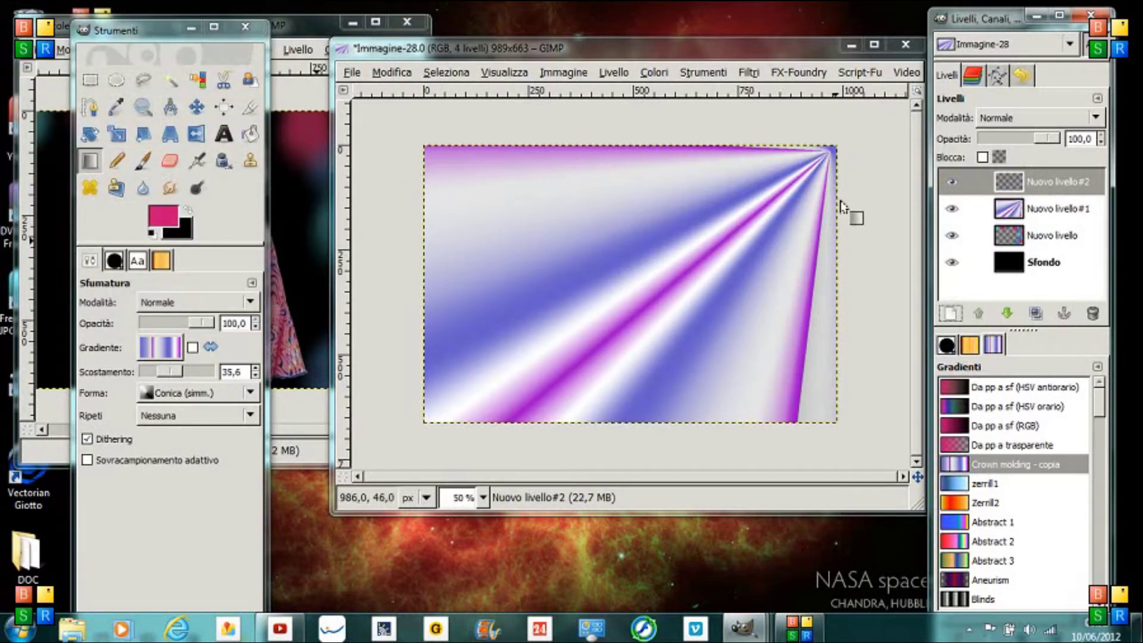
{"action": "left_click", "coordinate": [975, 506]}
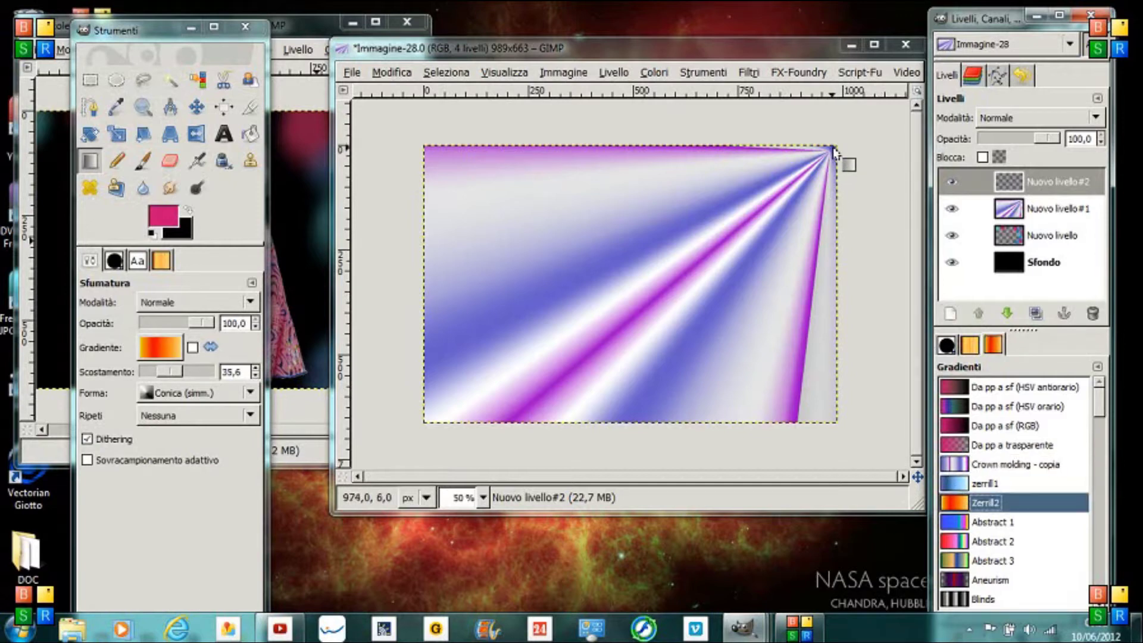
{"action": "left_click_drag", "start_coordinate": [834, 150], "coordinate": [856, 138]}
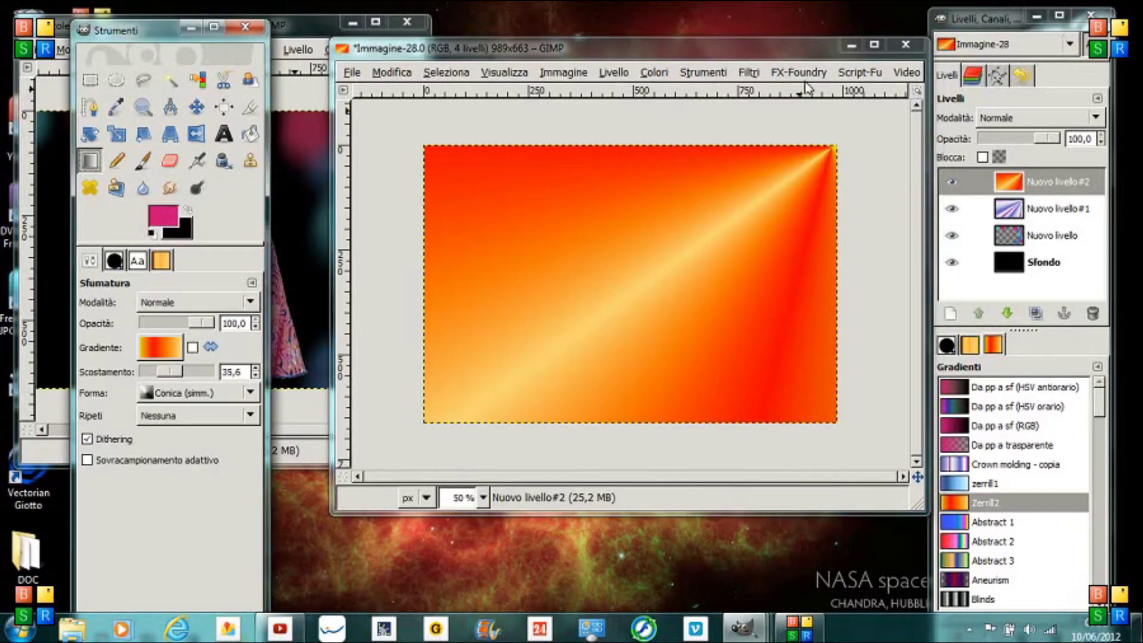
{"action": "left_click", "coordinate": [805, 52]}
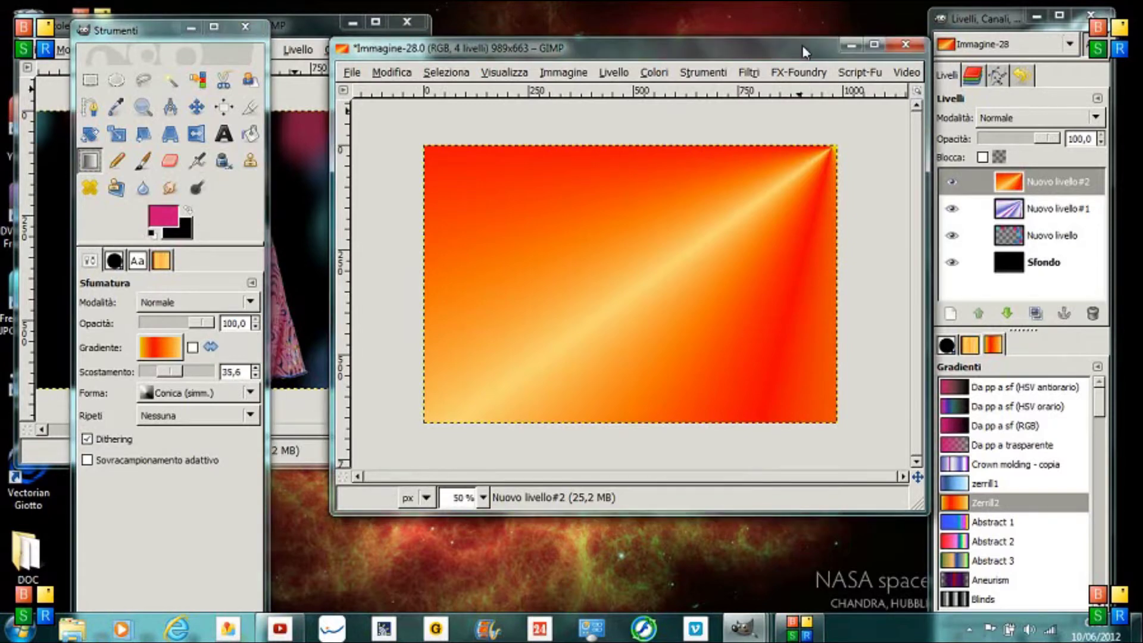
Set the purple ray layer Nuovo livello#1 to 10% opacity
{"action": "left_click", "coordinate": [1034, 208]}
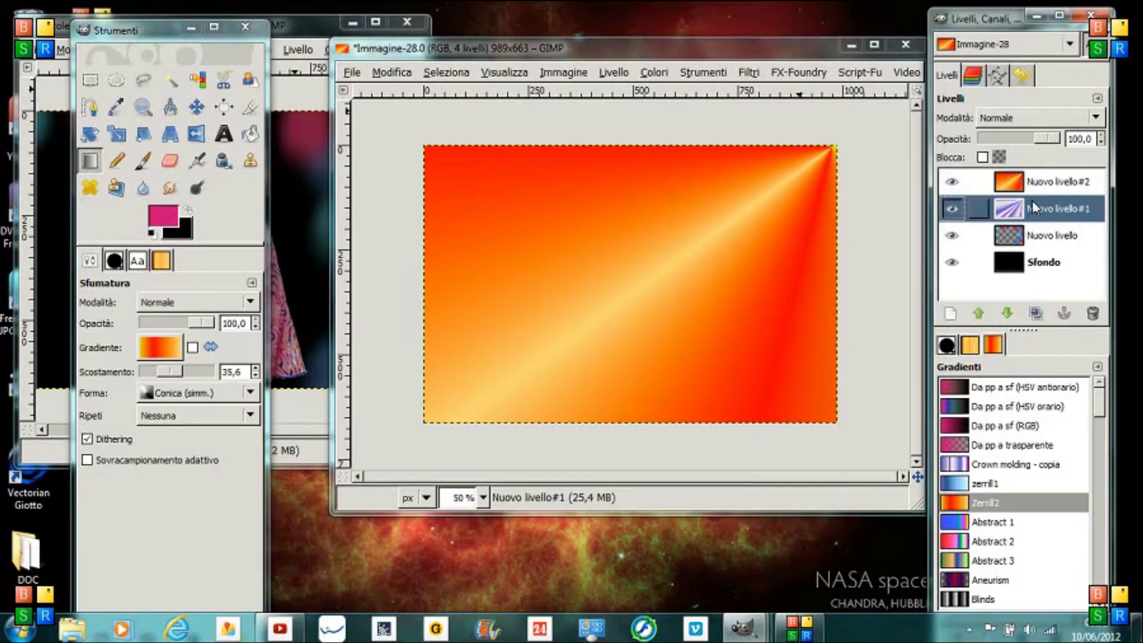
{"action": "left_click", "coordinate": [1045, 141]}
{"action": "left_click", "coordinate": [1066, 142]}
{"action": "type", "text": "1"}
{"action": "key", "text": "Return"}
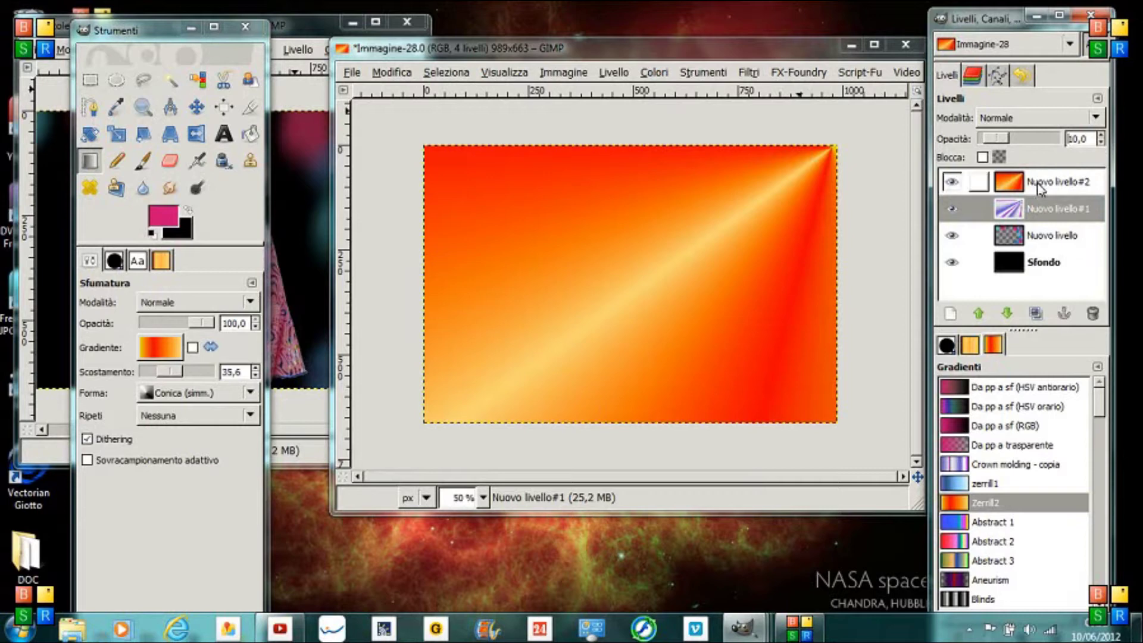
Switch the orange Nuovo livello#2 to Luce debole blend mode
{"action": "left_click", "coordinate": [1037, 183]}
{"action": "left_click", "coordinate": [1071, 119]}
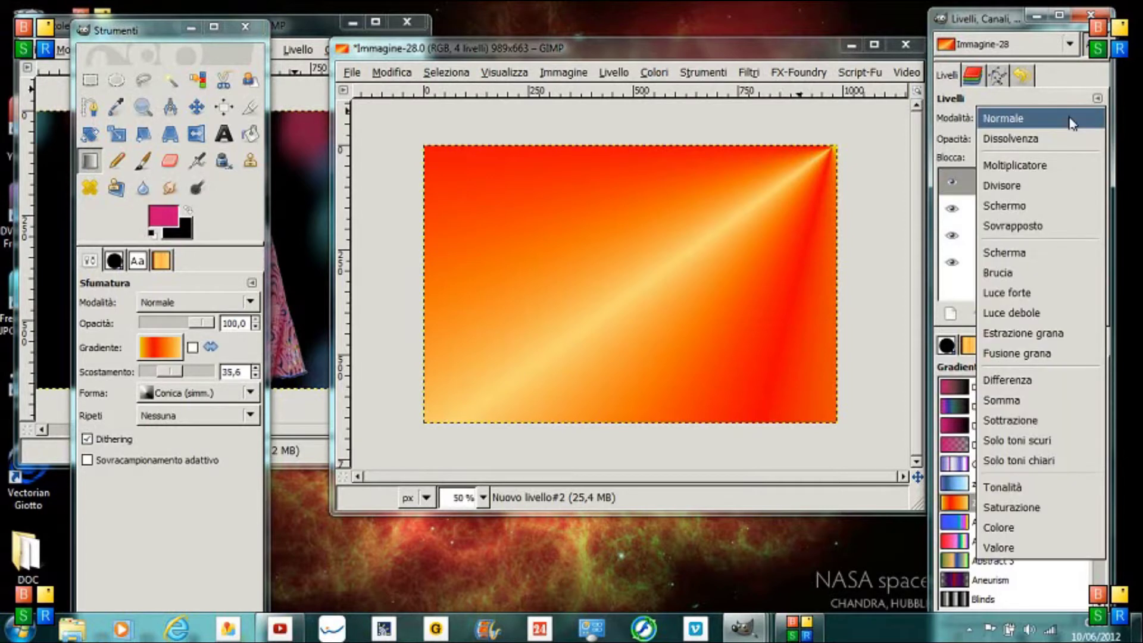
{"action": "left_click", "coordinate": [1027, 313]}
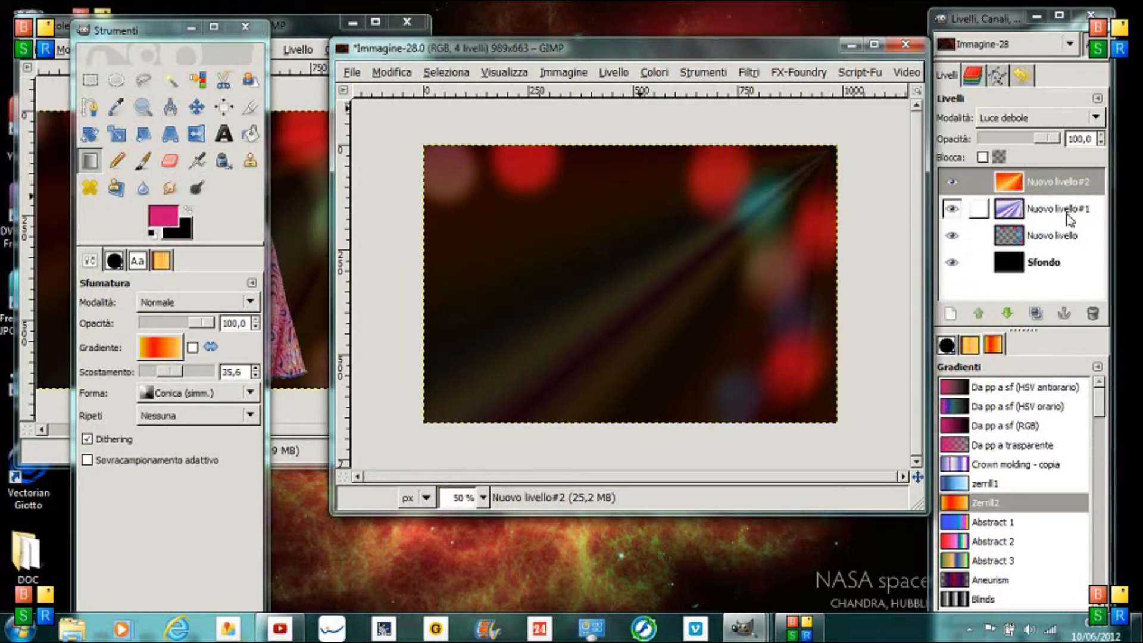
Add an empty transparent Nuovo livello#3 above the ray layer Nuovo livello#1
{"action": "left_click", "coordinate": [1033, 211]}
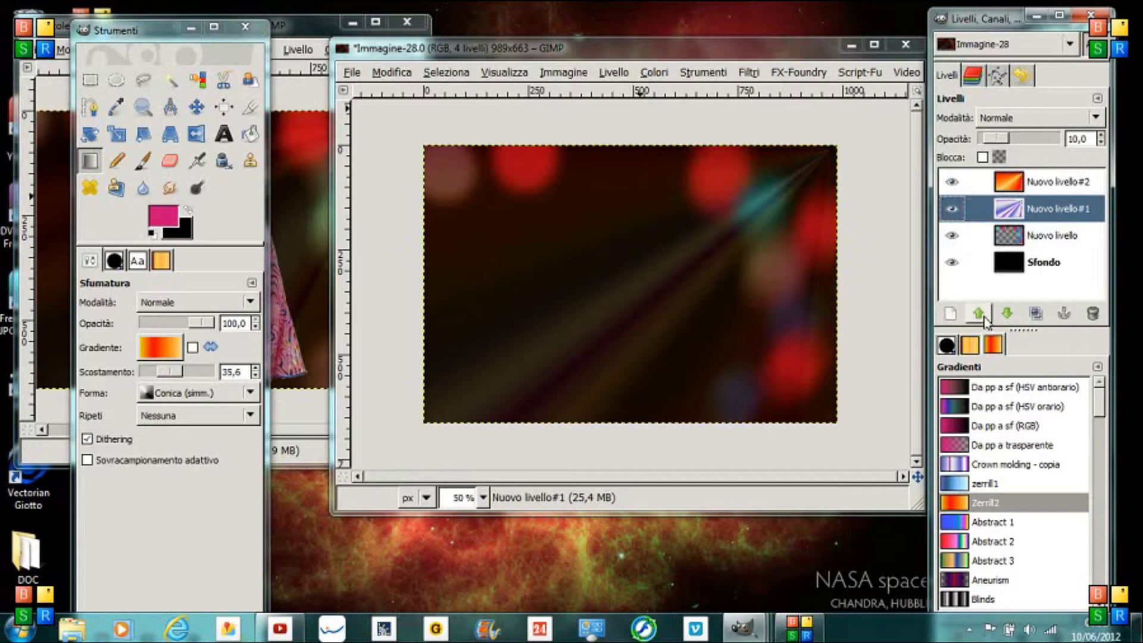
{"action": "left_click", "coordinate": [950, 314]}
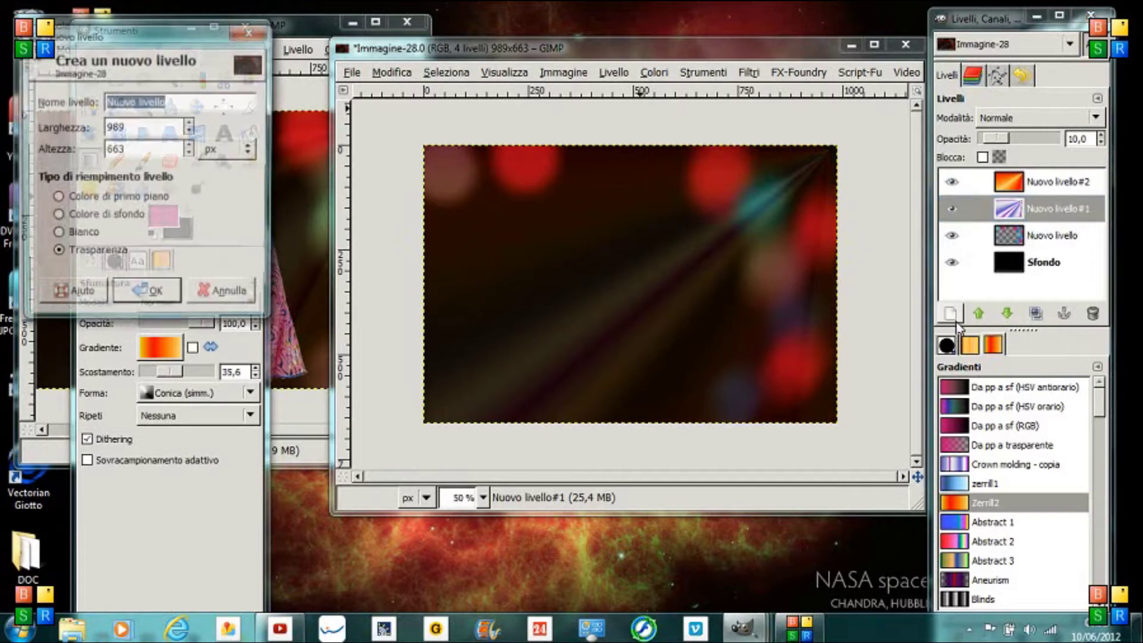
{"action": "left_click", "coordinate": [149, 295]}
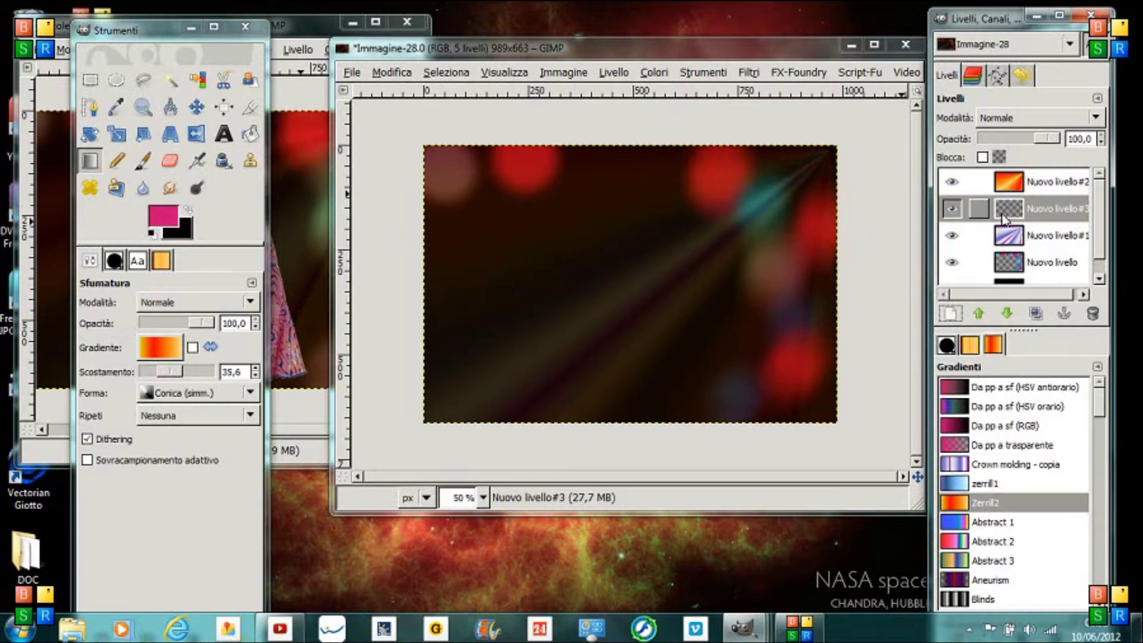
{"action": "scroll", "coordinate": [1012, 226], "scroll_direction": "down", "scroll_amount": 1}
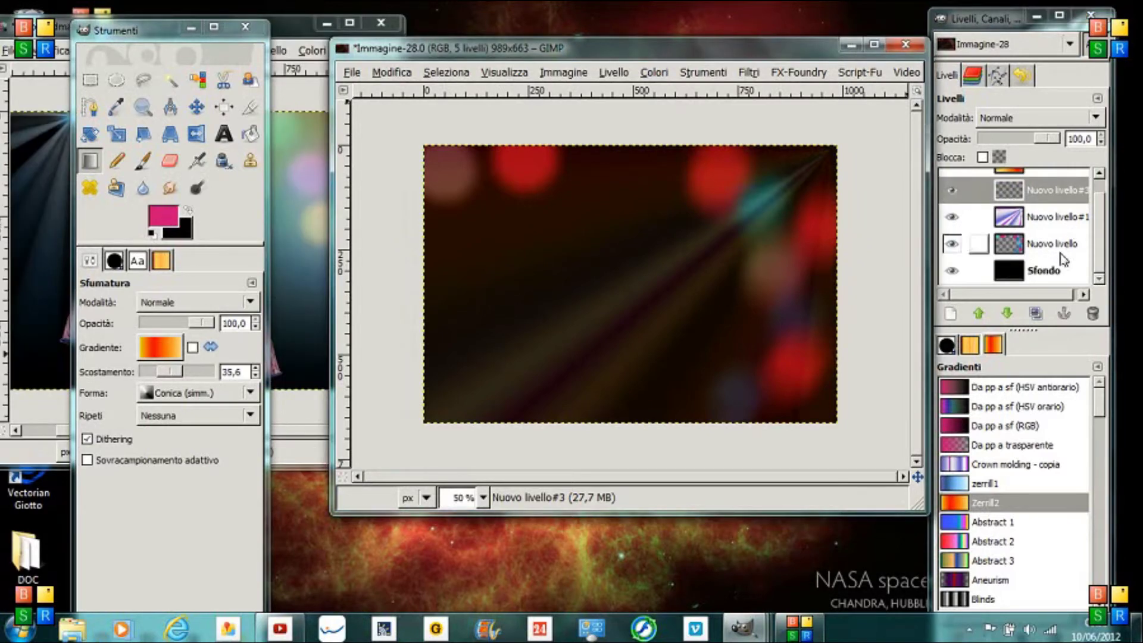
{"action": "left_click", "coordinate": [748, 72]}
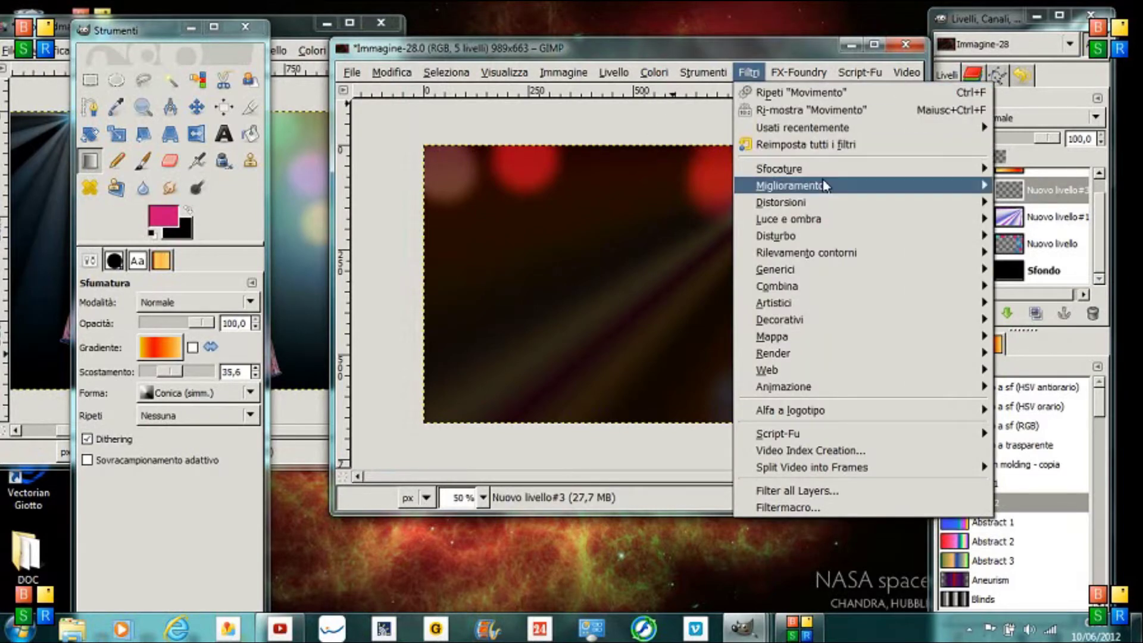
{"action": "mouse_move", "coordinate": [788, 219]}
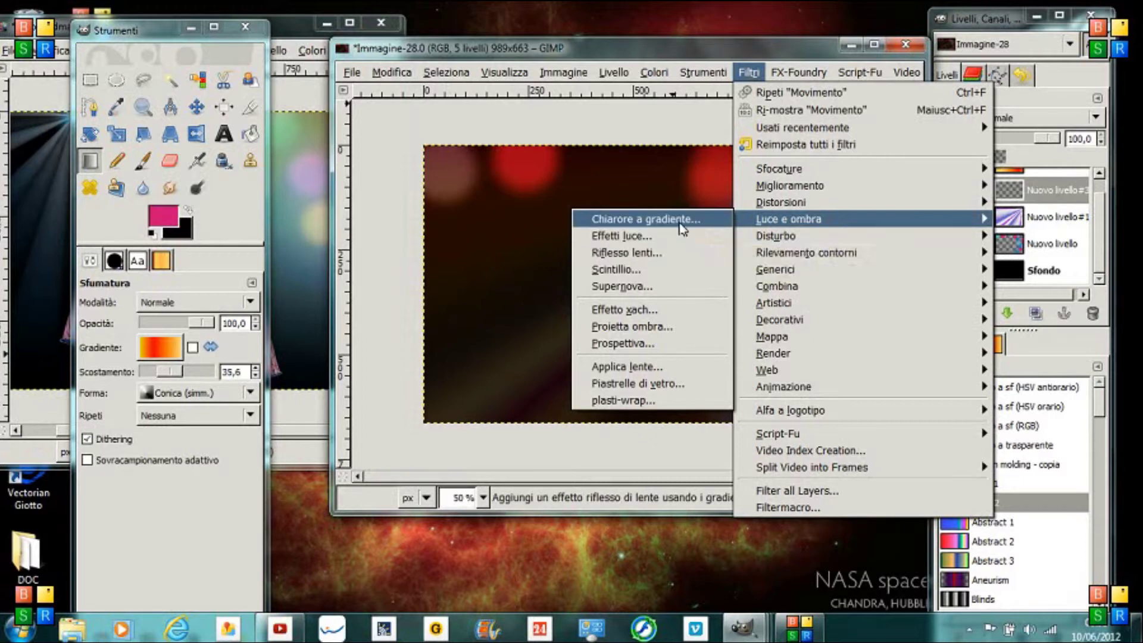
Choose the Bright_Star preset in the Chiarore a gradiente flare filter
{"action": "left_click", "coordinate": [638, 219]}
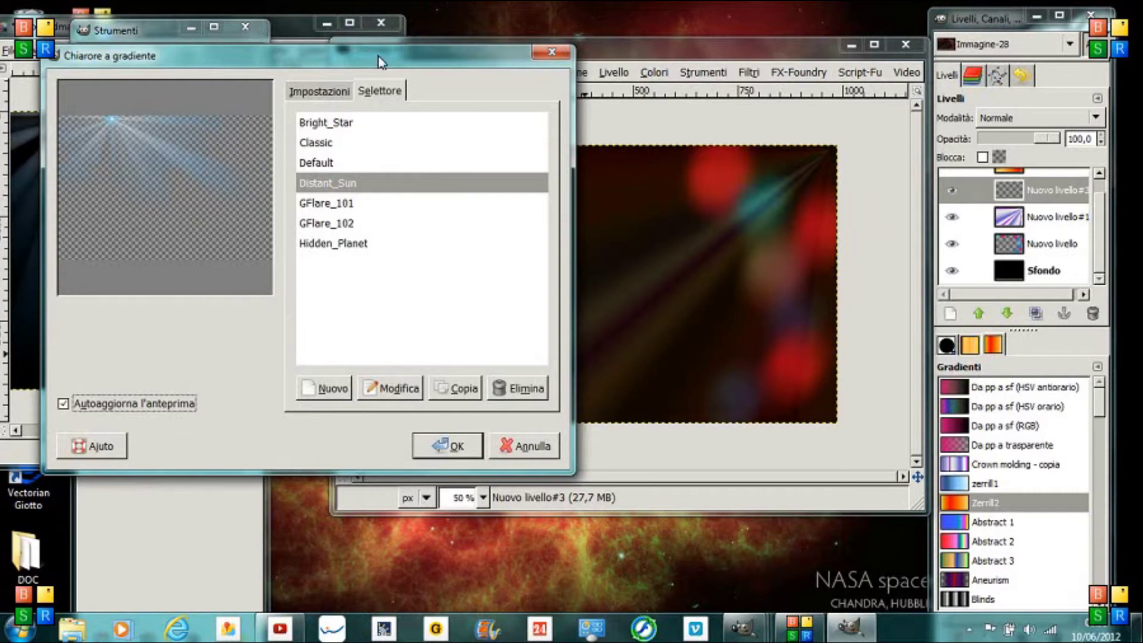
{"action": "left_click_drag", "start_coordinate": [382, 62], "coordinate": [476, 183]}
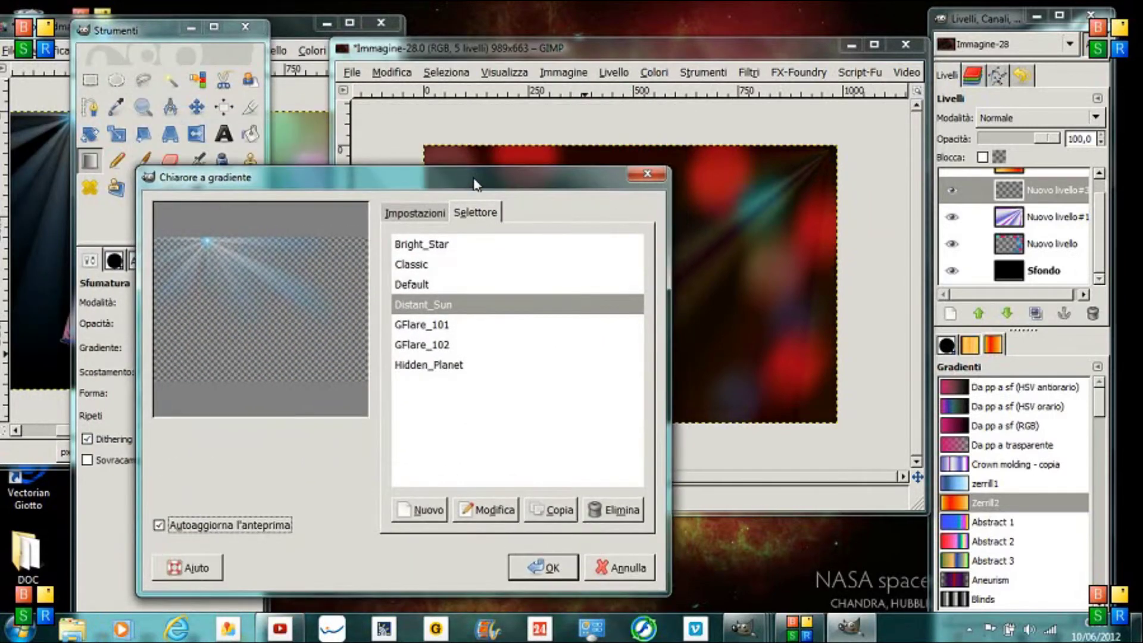
{"action": "left_click", "coordinate": [437, 249]}
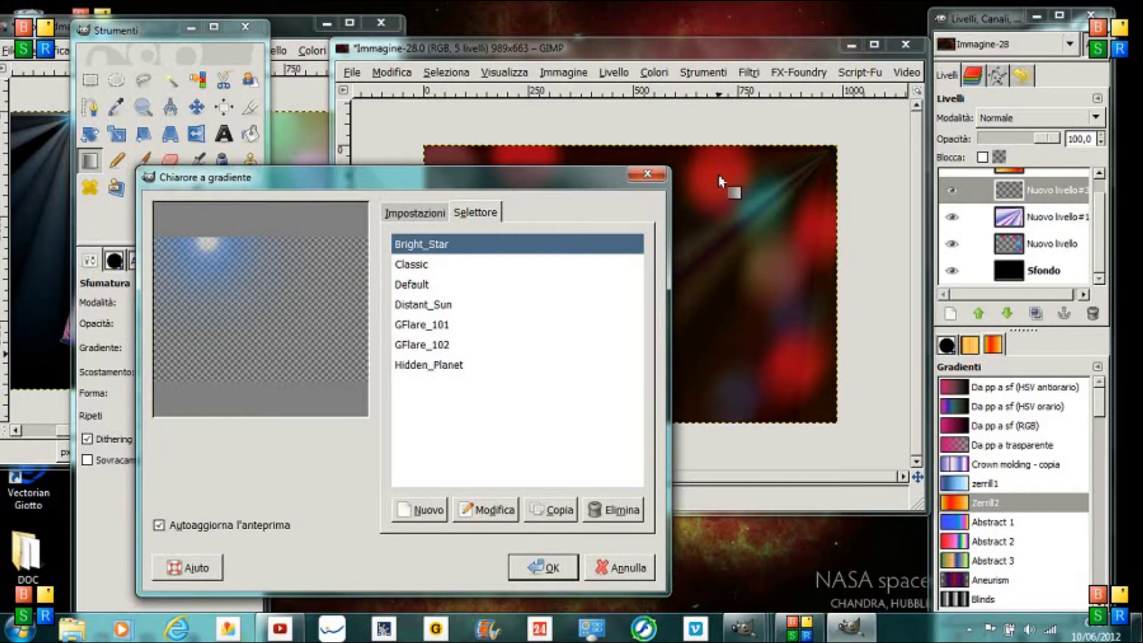
{"action": "mouse_move", "coordinate": [567, 185]}
{"action": "left_mouse_down"}
{"action": "mouse_move", "coordinate": [933, 45]}
{"action": "mouse_move", "coordinate": [566, 51]}
{"action": "left_mouse_up"}
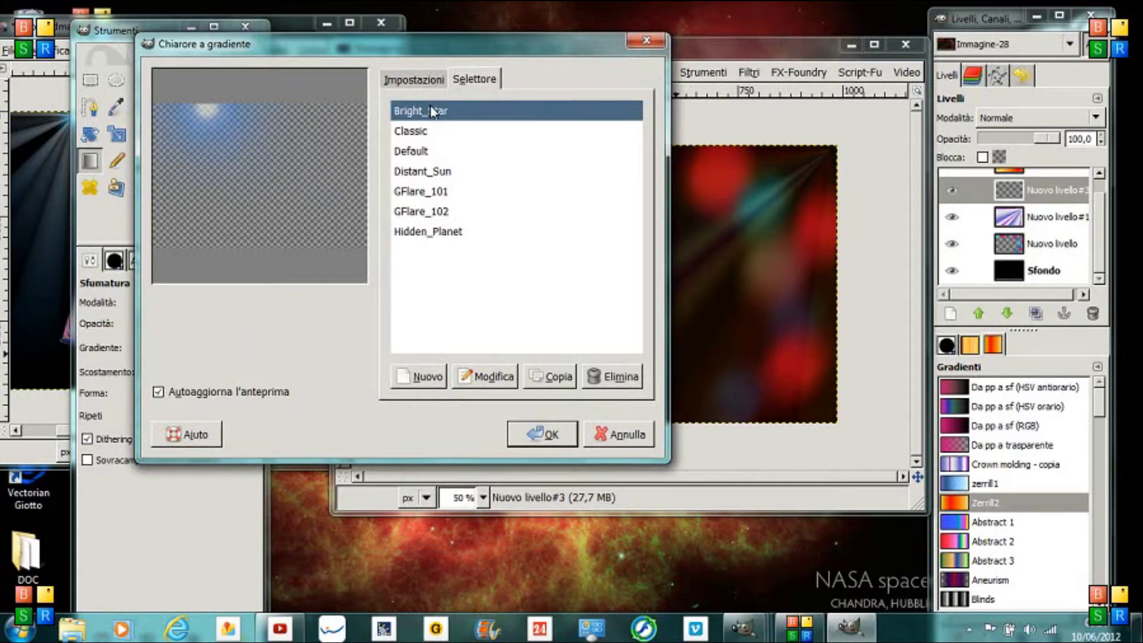
Set the Bright_Star halo's hue rotation to 180 for a green glow
{"action": "left_click", "coordinate": [475, 380]}
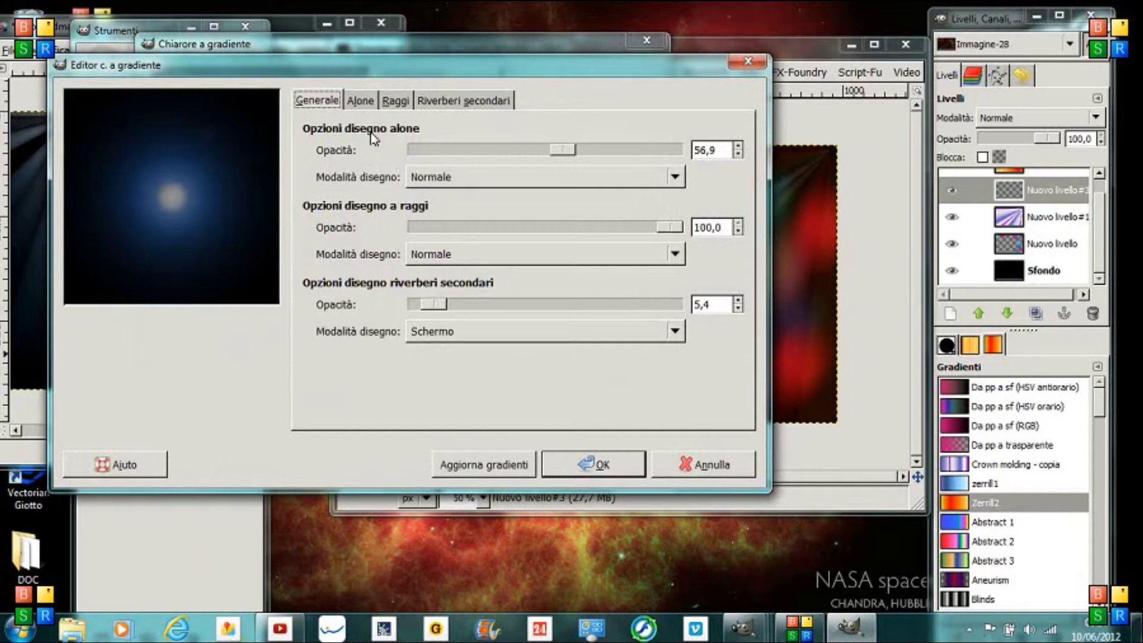
{"action": "left_click", "coordinate": [366, 106]}
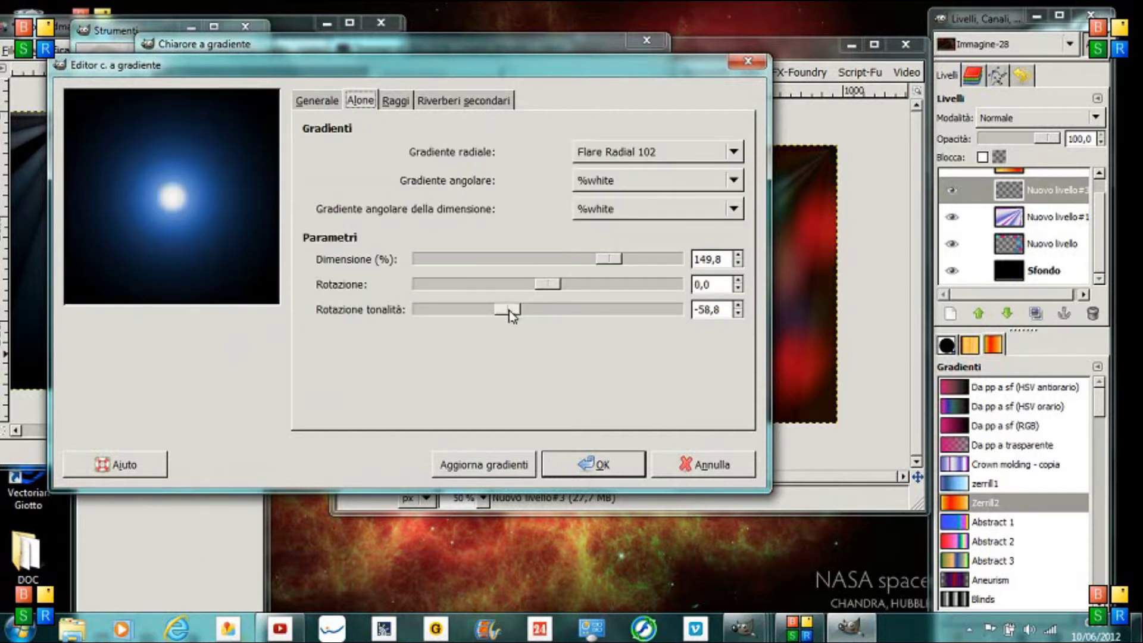
{"action": "left_click_drag", "start_coordinate": [512, 310], "coordinate": [701, 315]}
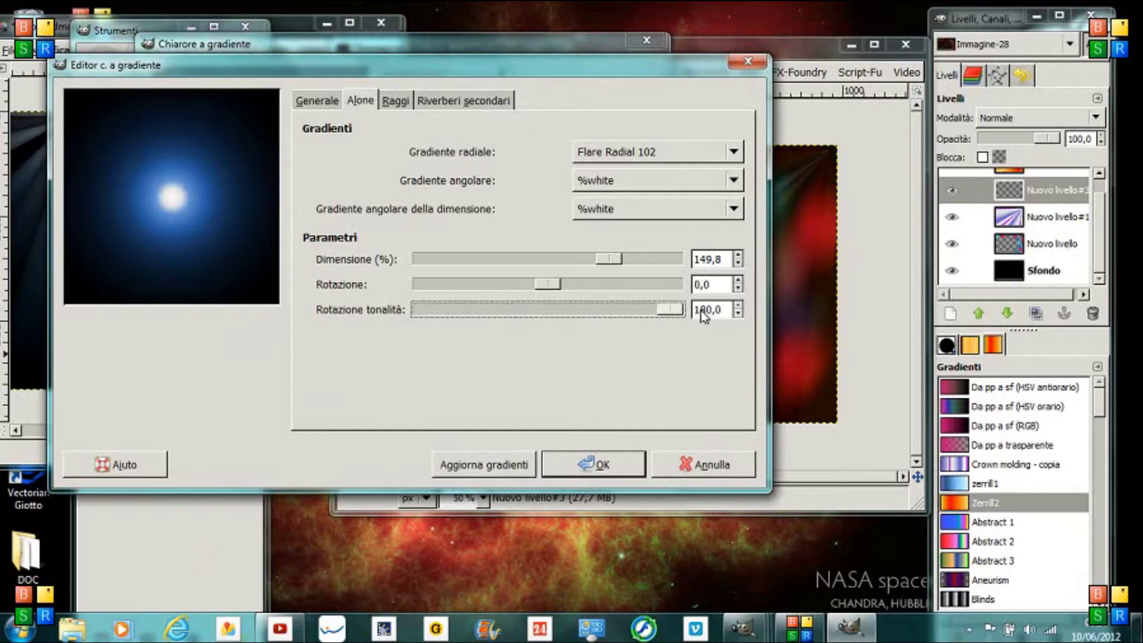
{"action": "left_click", "coordinate": [593, 471]}
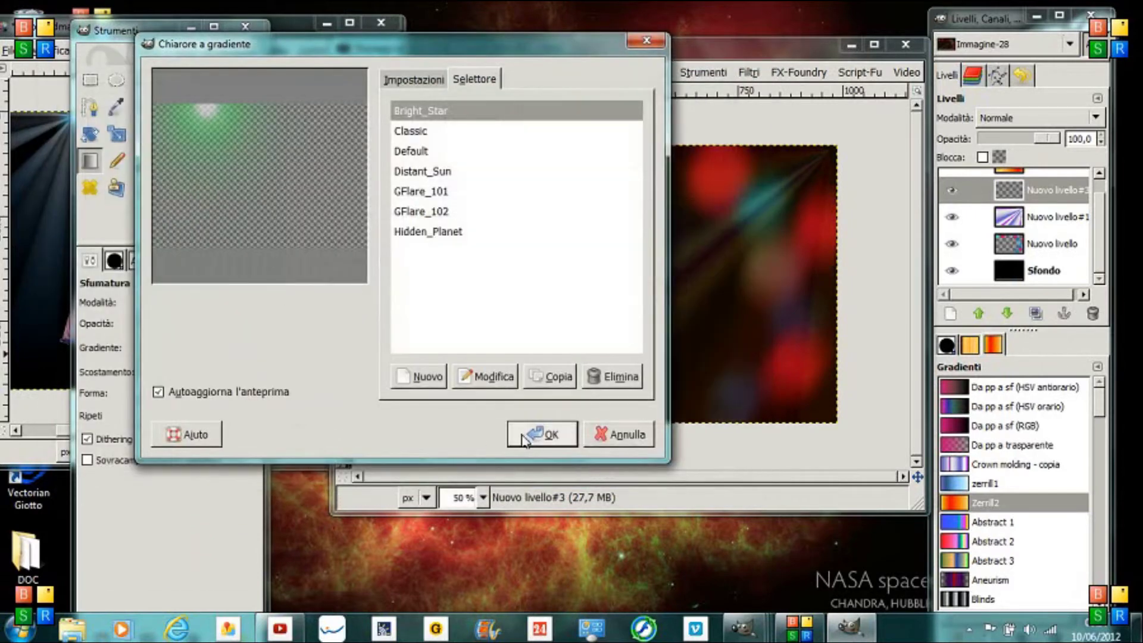
Render the green Bright_Star flare on Nuovo livello#3, centred at X 704, Y 70
{"action": "left_click", "coordinate": [324, 109]}
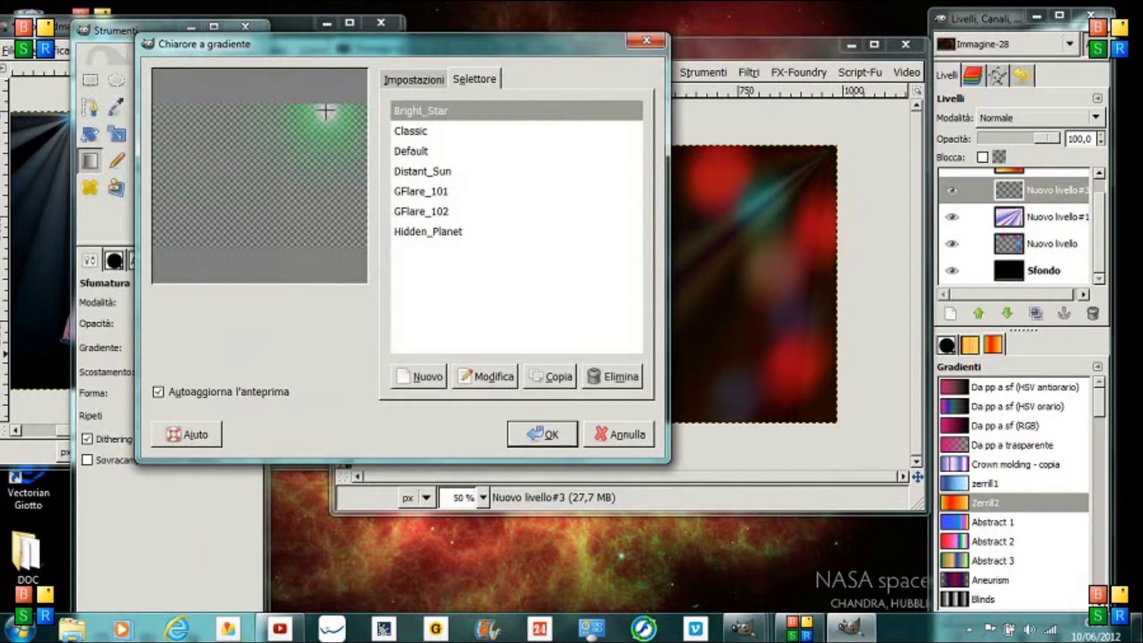
{"action": "left_click", "coordinate": [410, 84]}
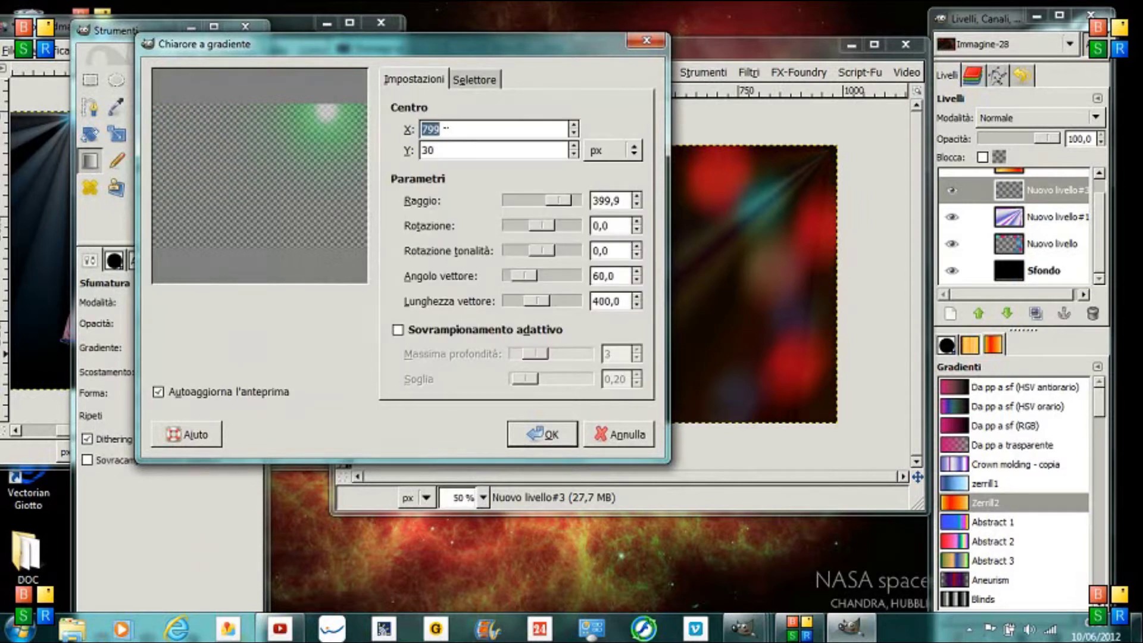
{"action": "type", "text": "704"}
{"action": "key", "text": "Tab"}
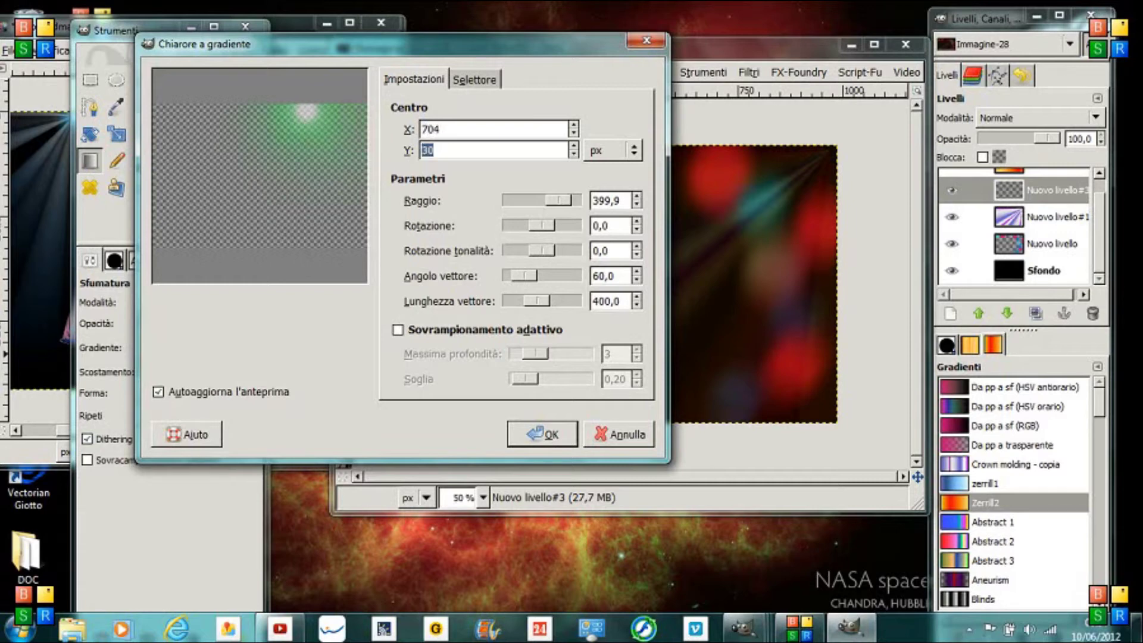
{"action": "type", "text": "70"}
{"action": "left_click", "coordinate": [551, 435]}
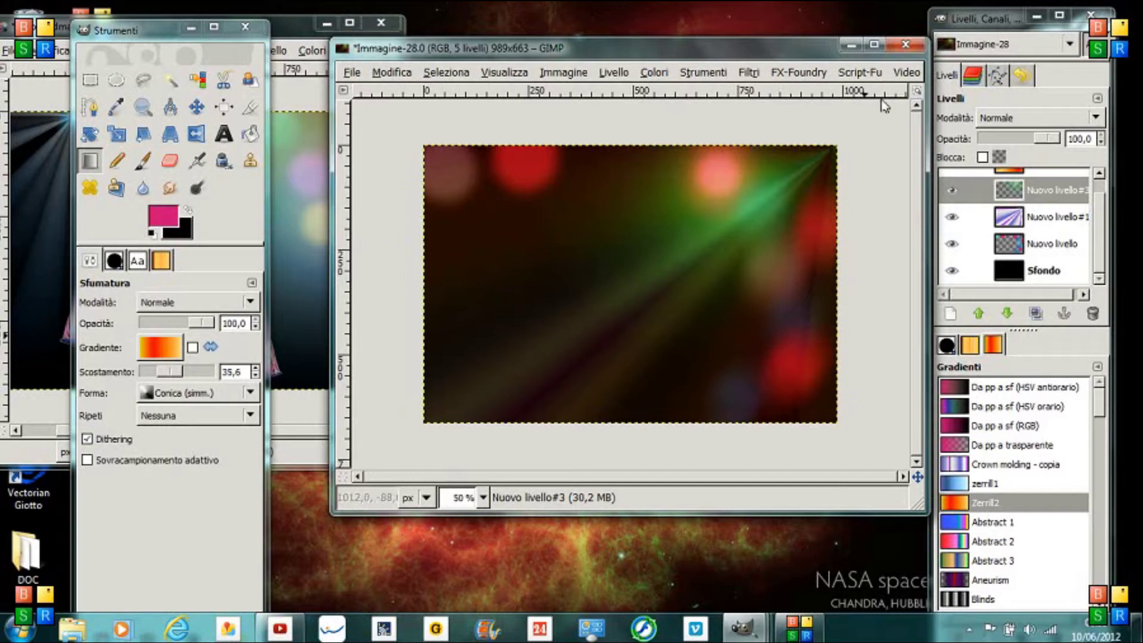
{"action": "left_click", "coordinate": [747, 74]}
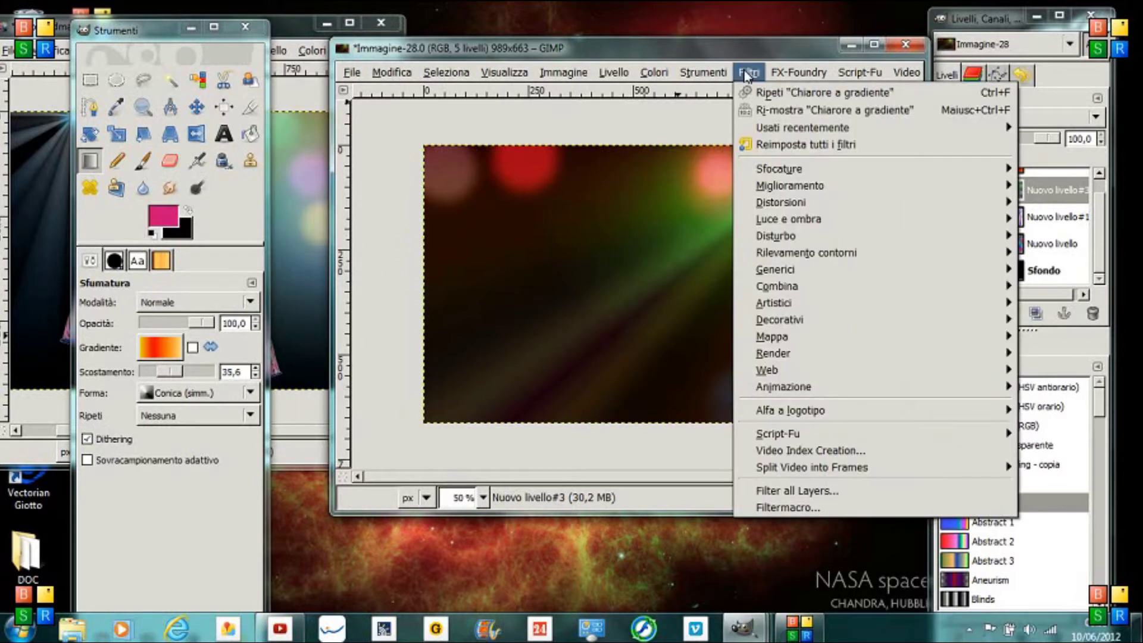
Reopen the gradient flare centred at X 804, Y 140 and edit the Bright_Star preset
{"action": "left_click", "coordinate": [757, 110]}
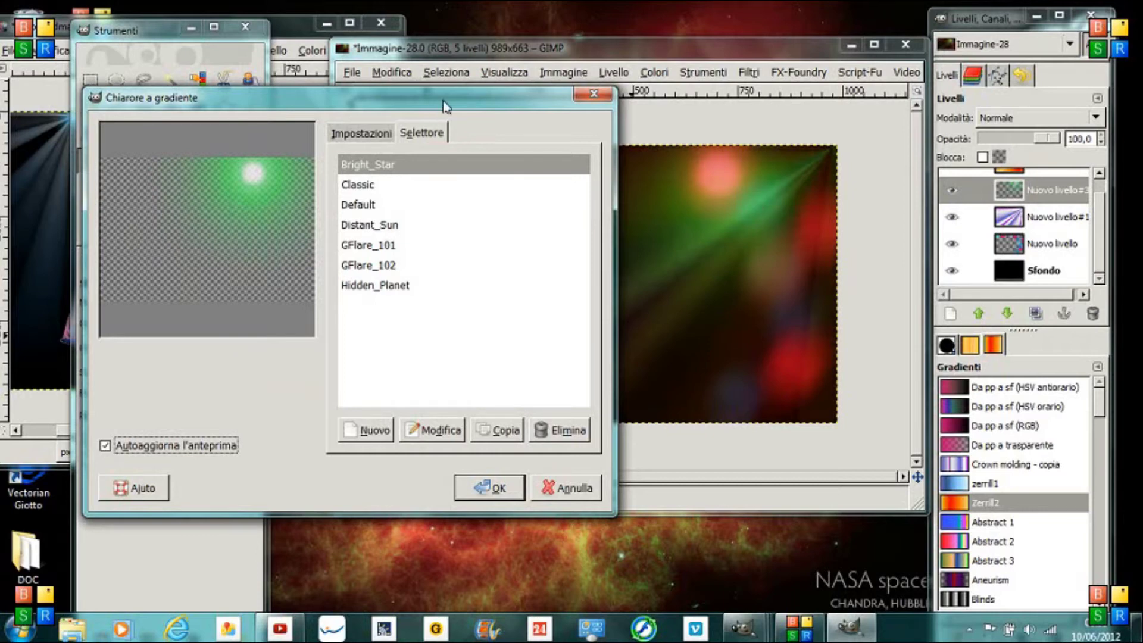
{"action": "left_click_drag", "start_coordinate": [456, 103], "coordinate": [447, 52]}
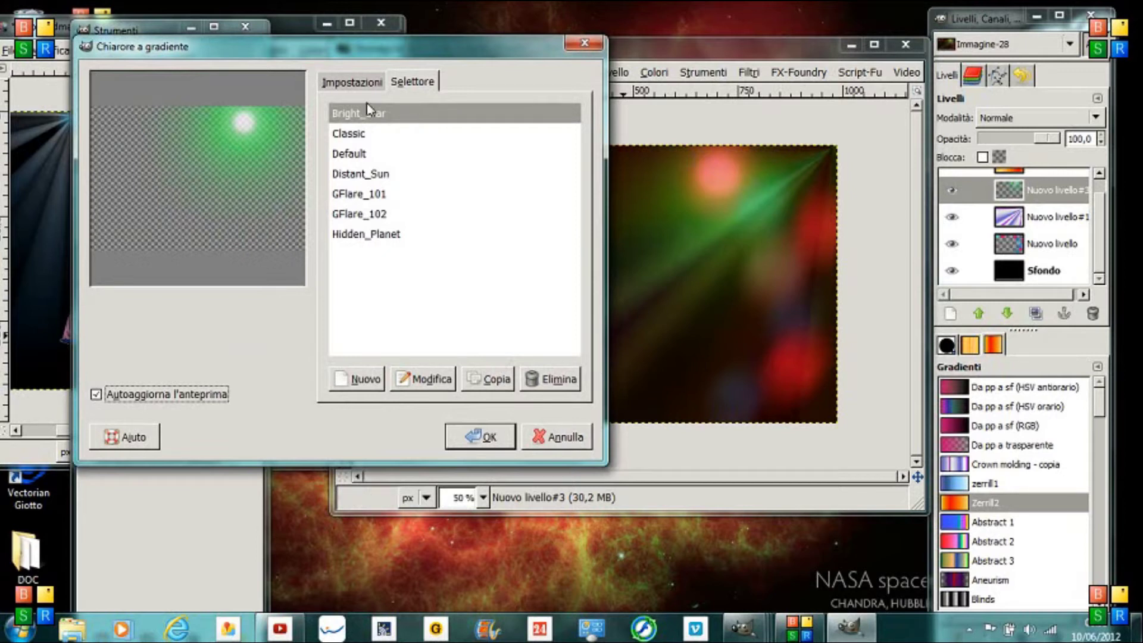
{"action": "left_click", "coordinate": [290, 155]}
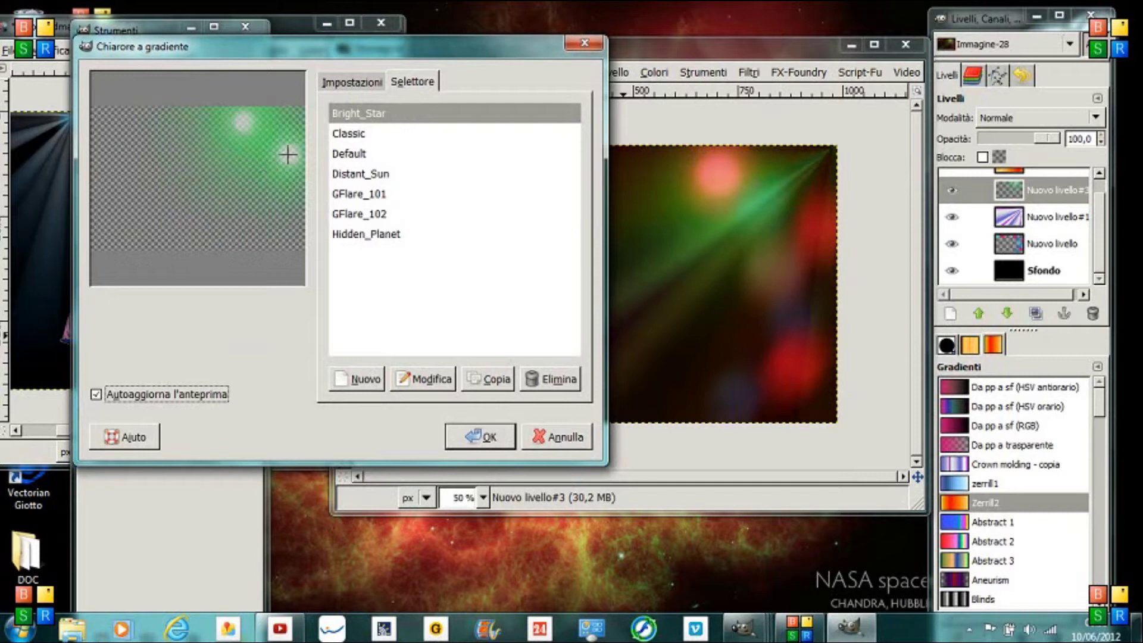
{"action": "left_click", "coordinate": [363, 83]}
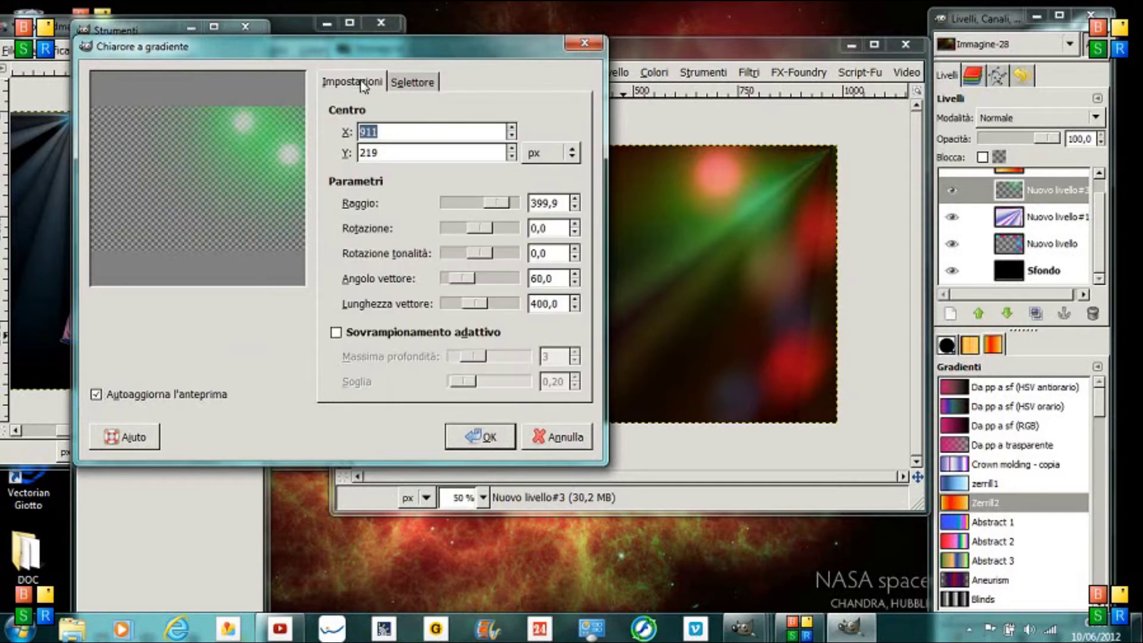
{"action": "type", "text": "80"}
{"action": "double_click", "coordinate": [390, 152]}
{"action": "type", "text": "140"}
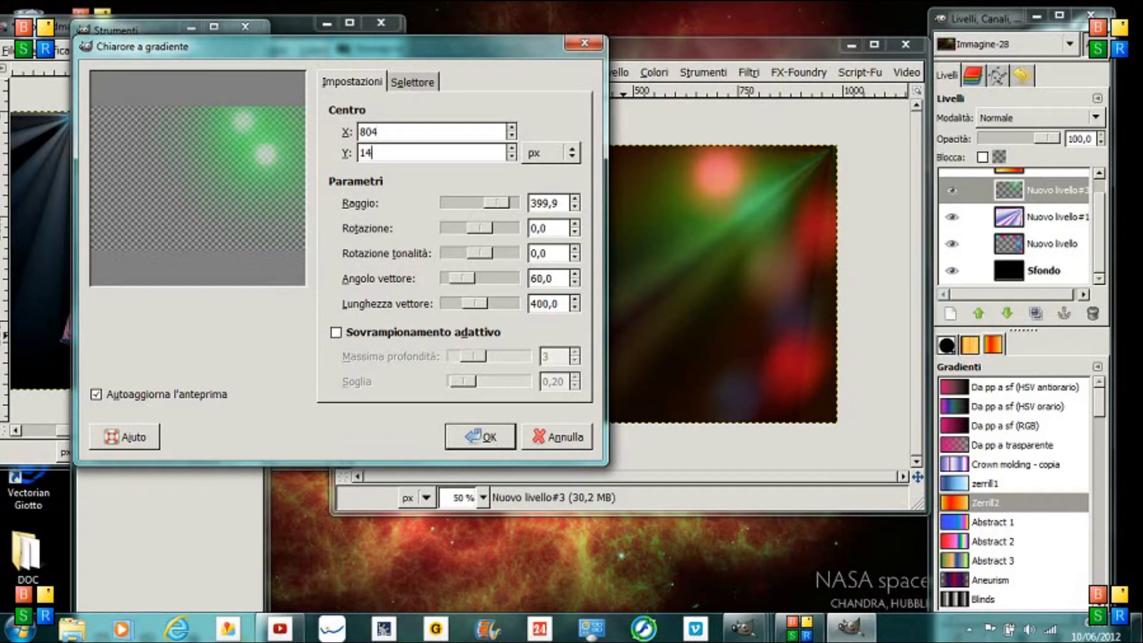
{"action": "left_click", "coordinate": [400, 88]}
{"action": "left_click", "coordinate": [426, 379]}
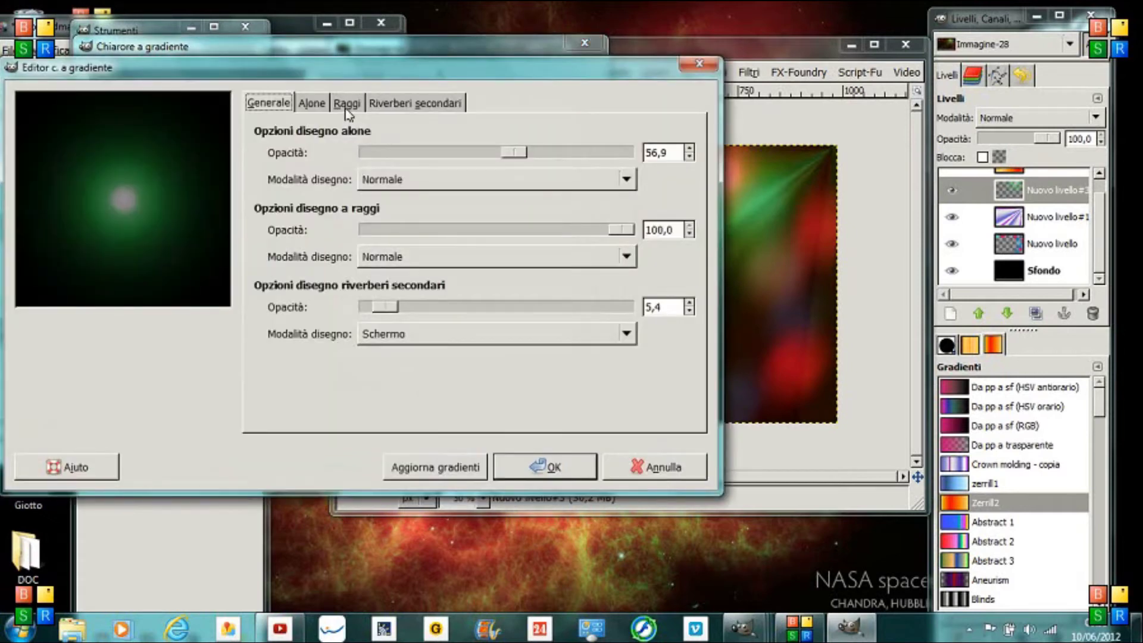
Rotate the Bright_Star flare's halo hue from green toward red and accept the edit
{"action": "left_click", "coordinate": [346, 104]}
{"action": "left_click", "coordinate": [324, 104]}
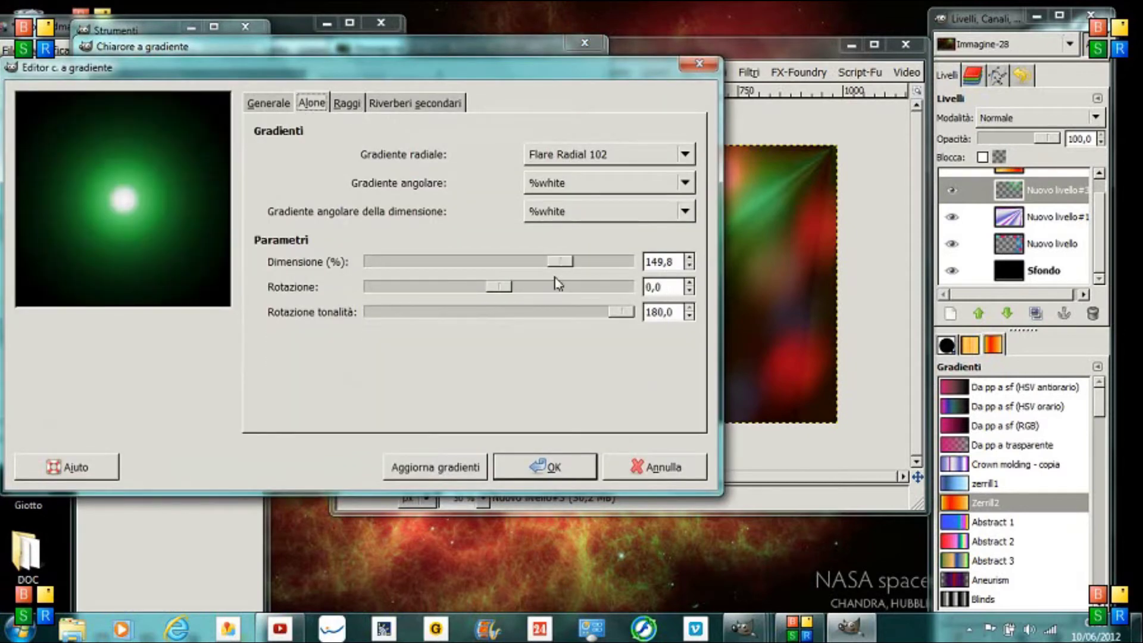
{"action": "left_click_drag", "start_coordinate": [616, 316], "coordinate": [499, 327]}
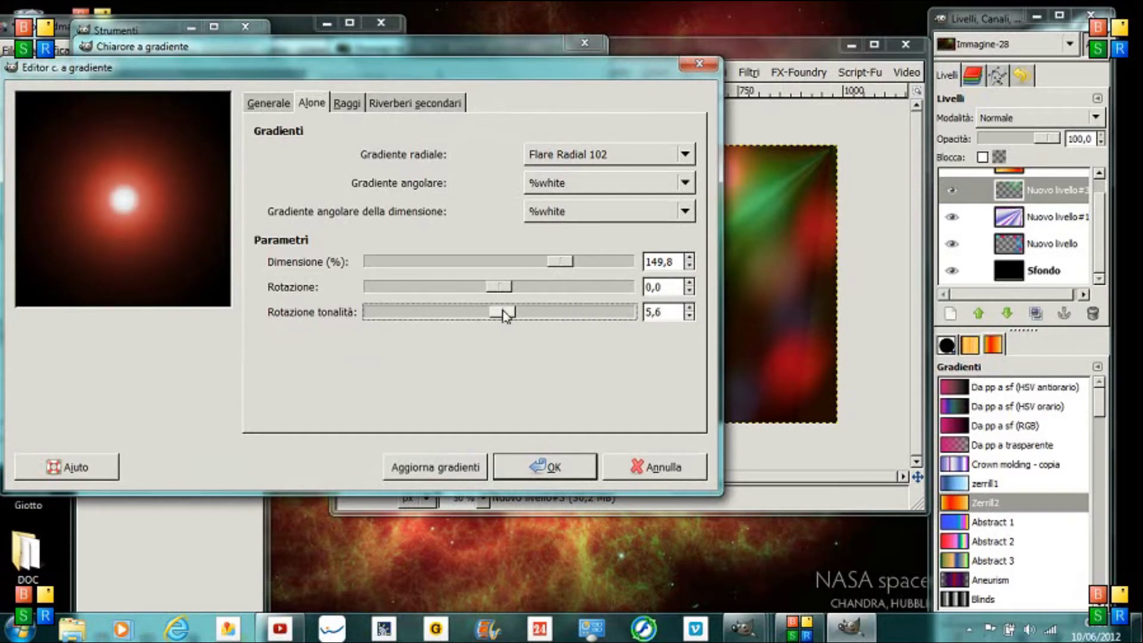
{"action": "mouse_move", "coordinate": [499, 327]}
{"action": "left_mouse_down"}
{"action": "mouse_move", "coordinate": [481, 315]}
{"action": "mouse_move", "coordinate": [500, 313]}
{"action": "left_mouse_up"}
{"action": "left_click", "coordinate": [534, 467]}
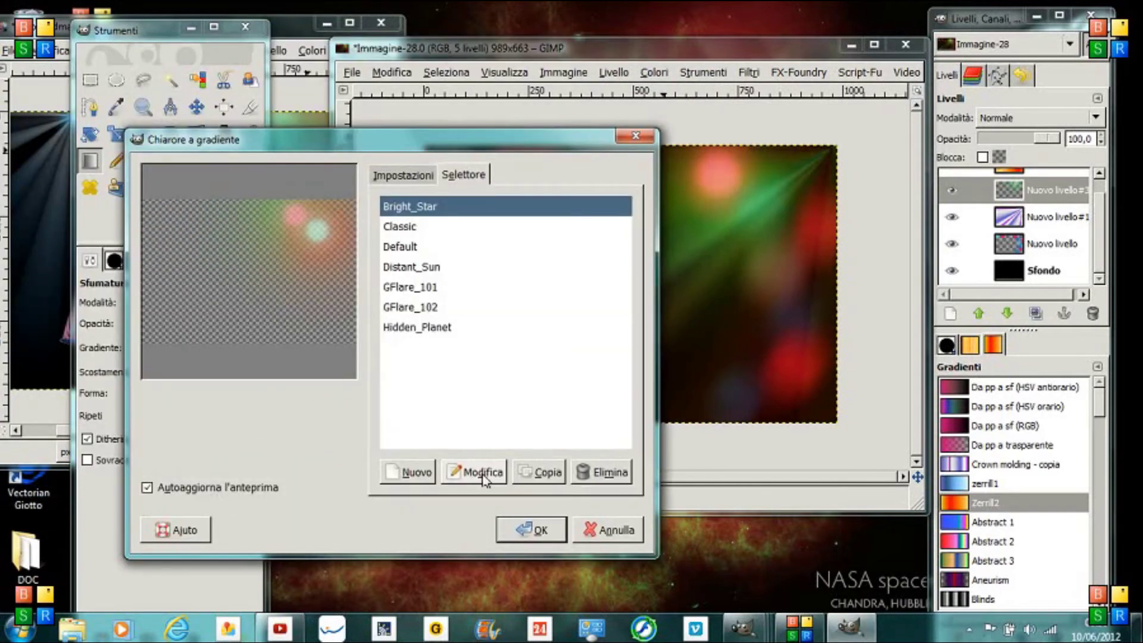
Lower the halo opacity to 36.4 and render the second flare at the top right
{"action": "left_click", "coordinate": [424, 379]}
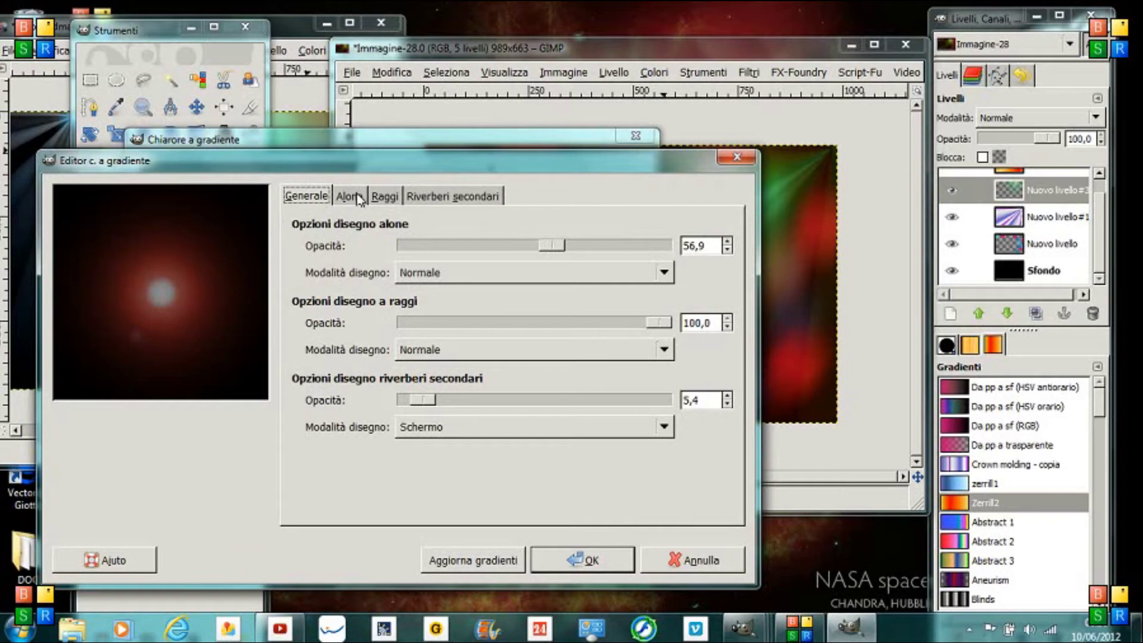
{"action": "left_click_drag", "start_coordinate": [553, 252], "coordinate": [529, 255]}
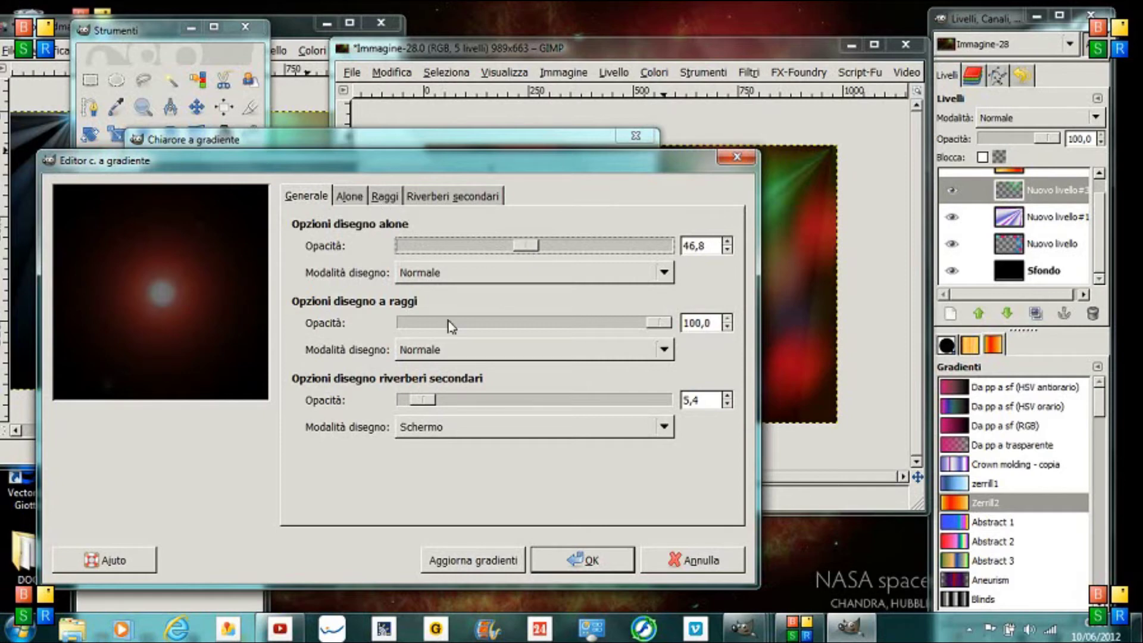
{"action": "left_click", "coordinate": [583, 566]}
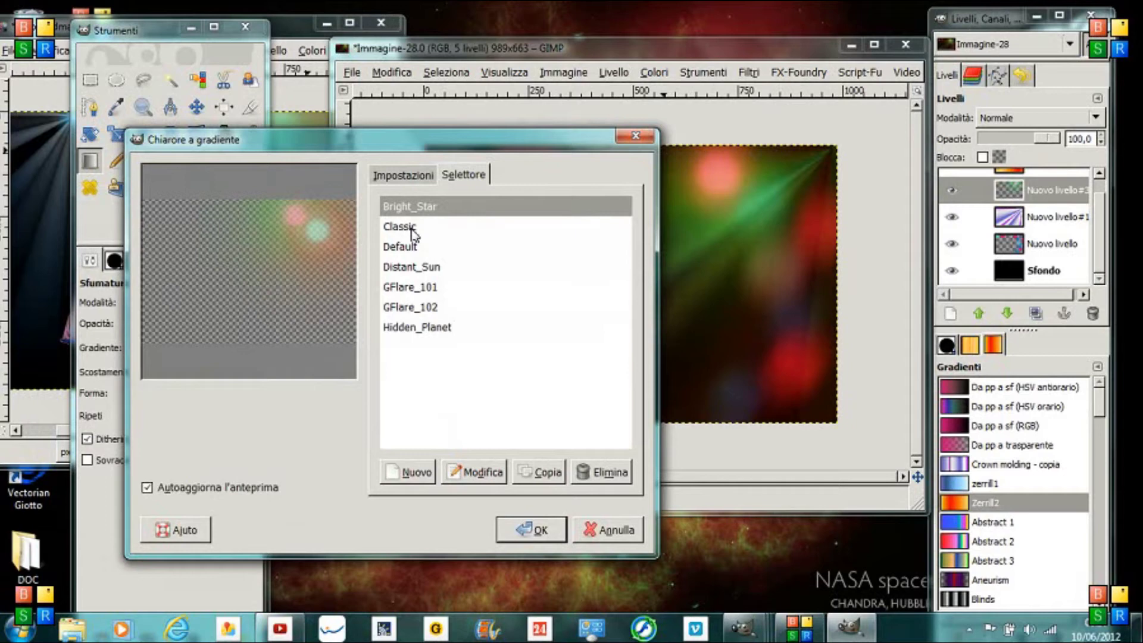
{"action": "left_click", "coordinate": [482, 472]}
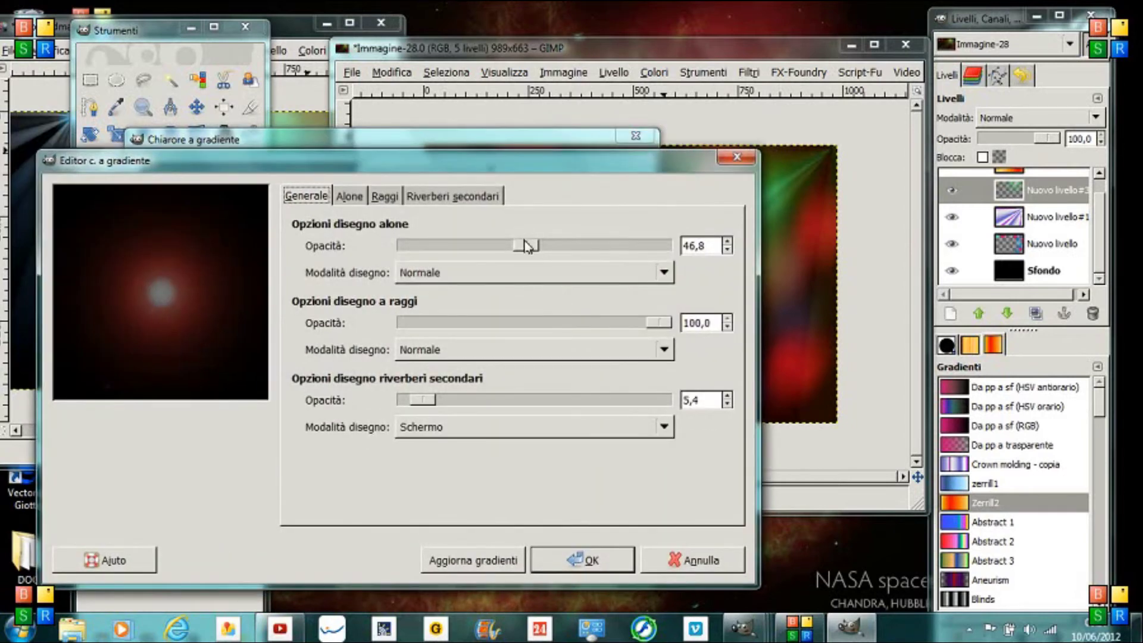
{"action": "left_click", "coordinate": [527, 246]}
{"action": "left_click_drag", "start_coordinate": [527, 246], "coordinate": [503, 245]}
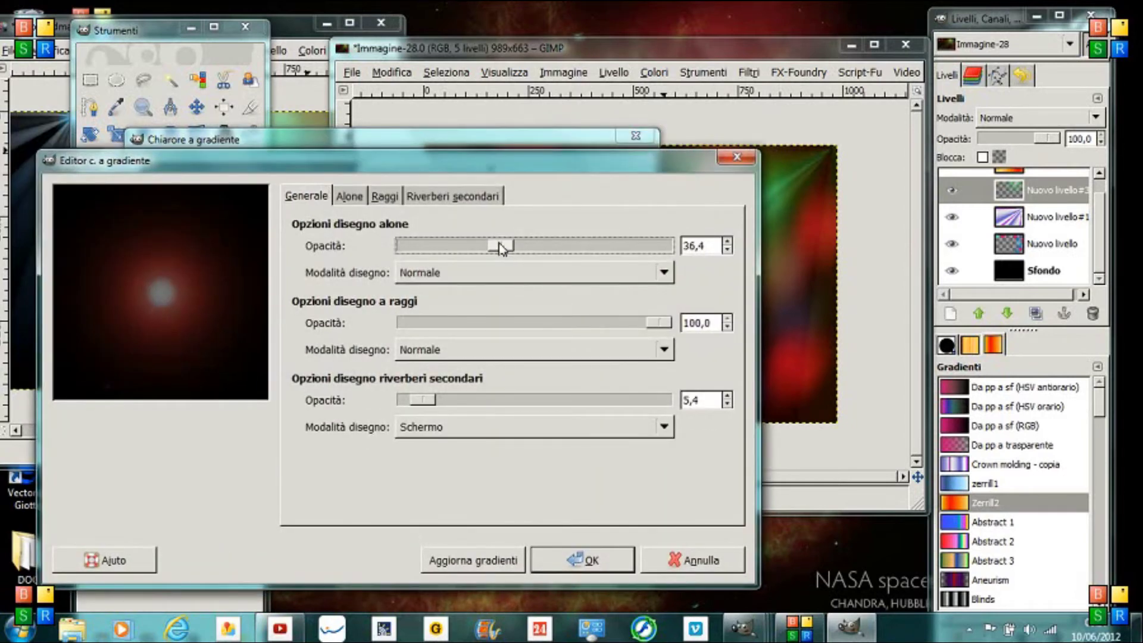
{"action": "left_click", "coordinate": [589, 559]}
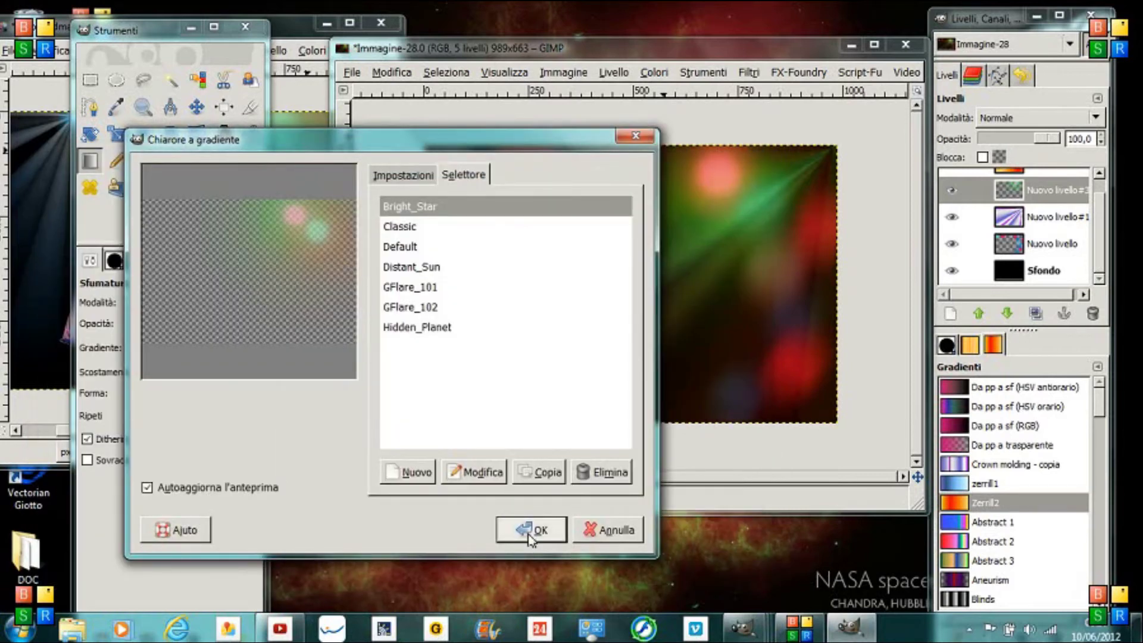
{"action": "left_click", "coordinate": [527, 539]}
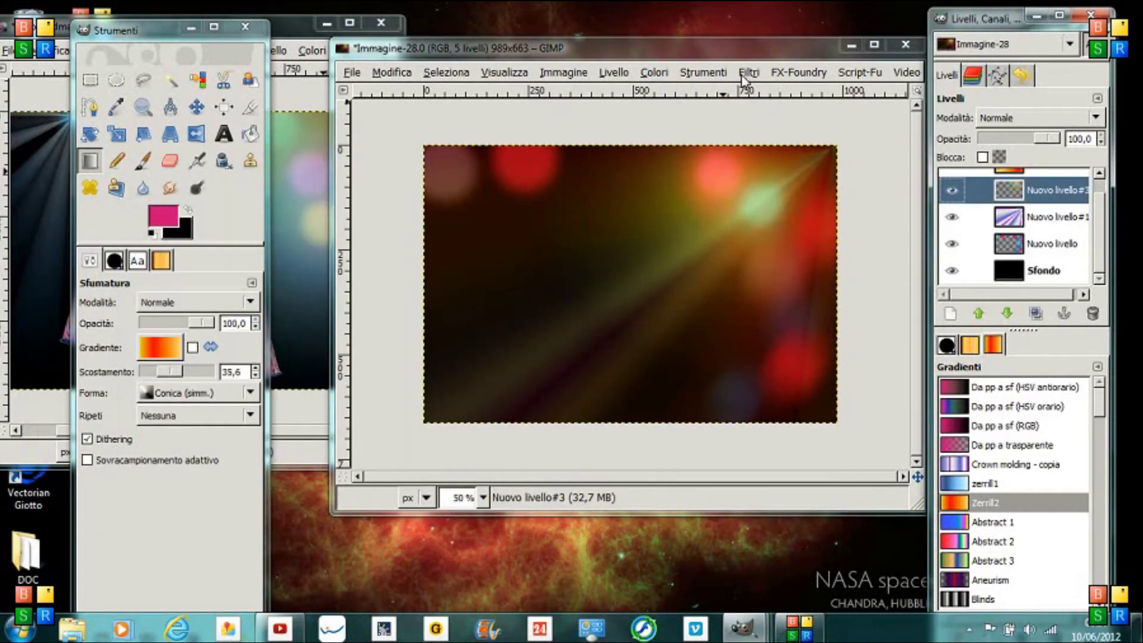
Reopen Gradient Flare with its last settings and centre it at X 838, Y 310
{"action": "left_click", "coordinate": [749, 72]}
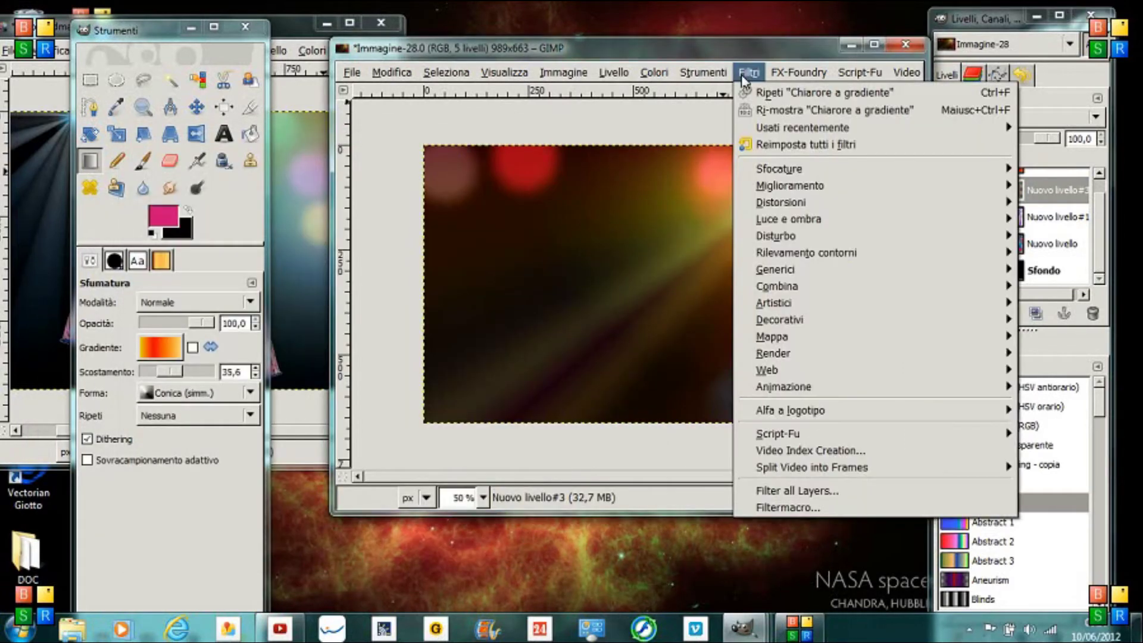
{"action": "left_click", "coordinate": [825, 111]}
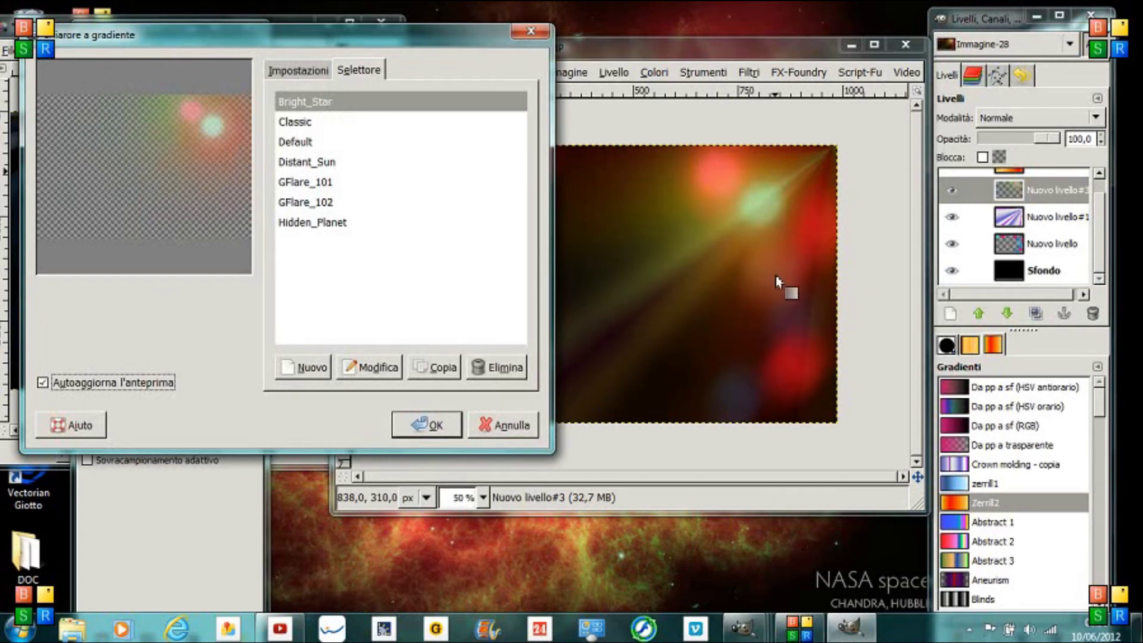
{"action": "left_click", "coordinate": [300, 70]}
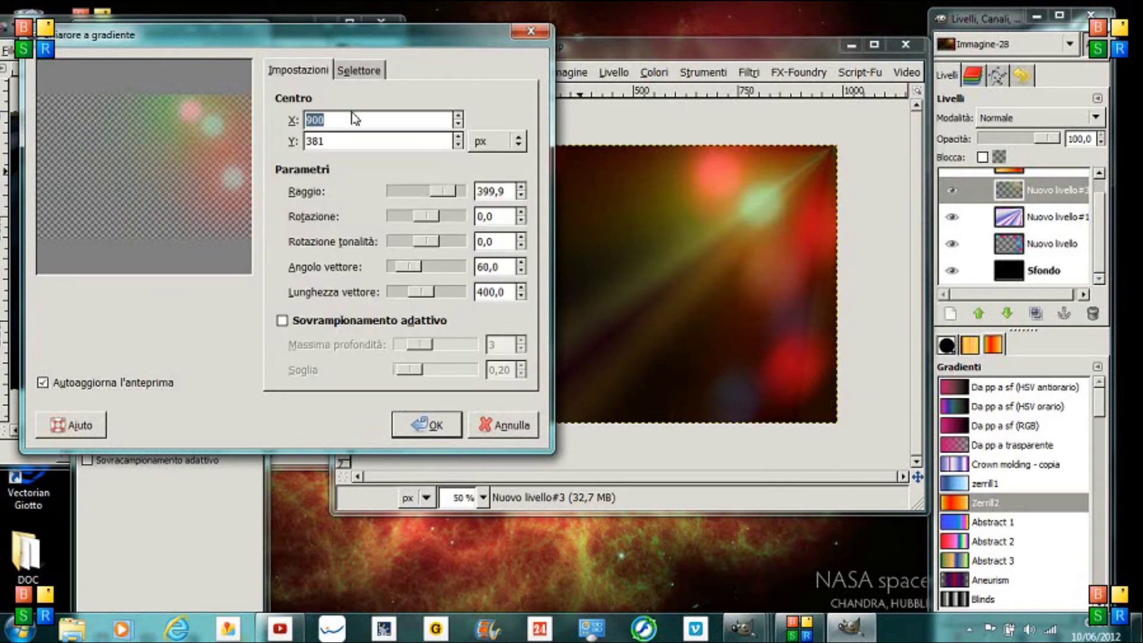
{"action": "type", "text": "838"}
{"action": "key", "text": "Tab"}
{"action": "type", "text": "31"}
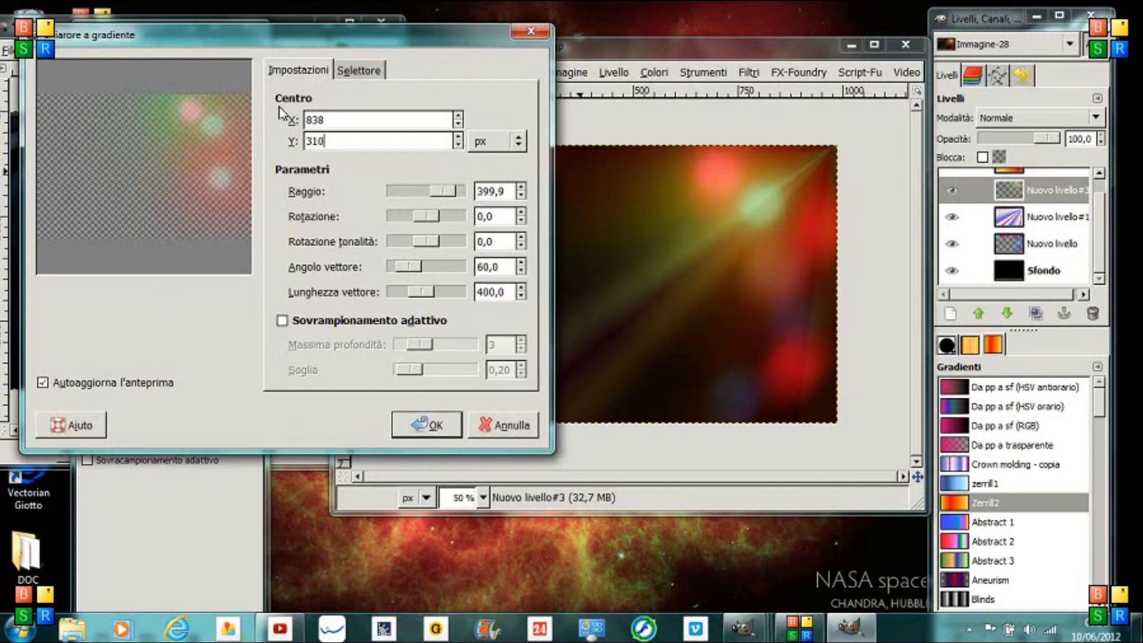
{"action": "left_click", "coordinate": [350, 70]}
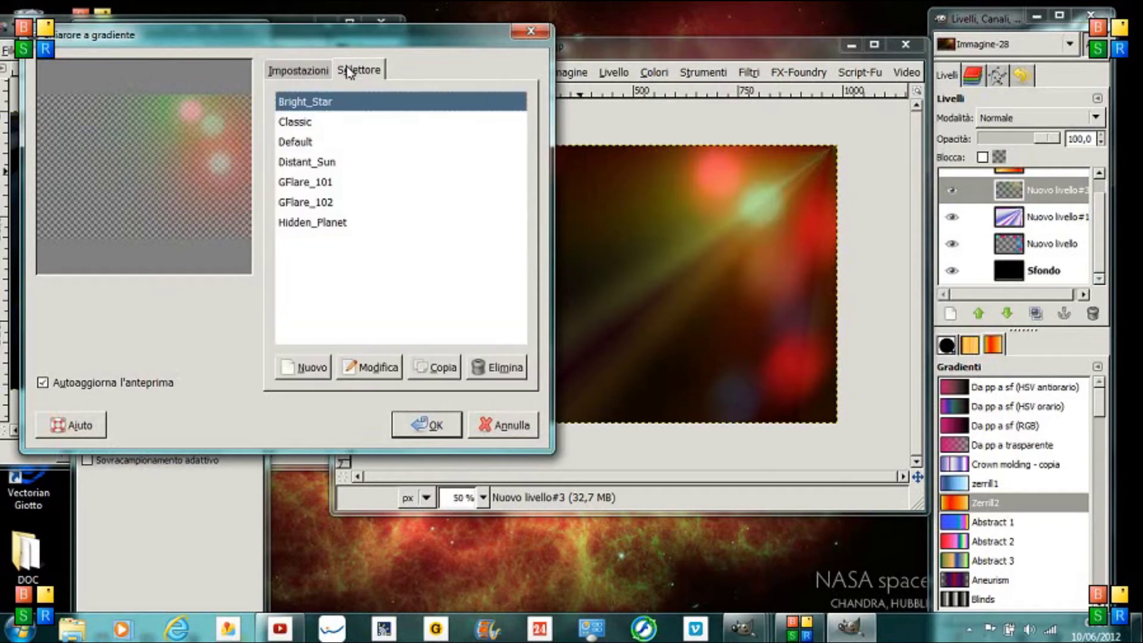
Rotate the Bright_Star halo hue from red back toward green and confirm
{"action": "left_click", "coordinate": [372, 371]}
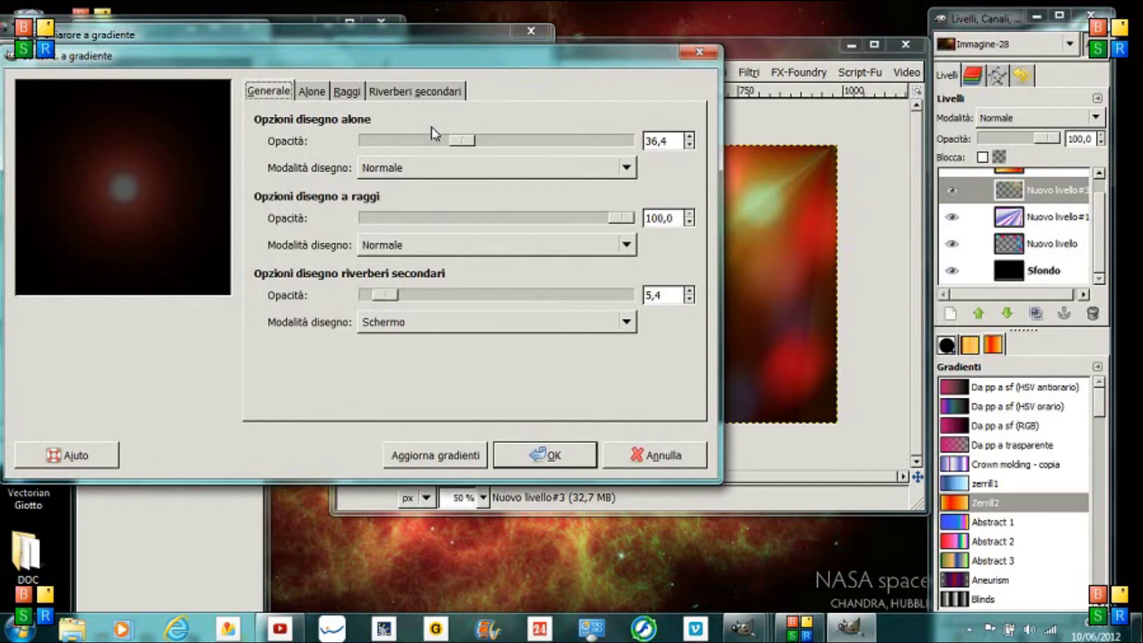
{"action": "left_click", "coordinate": [312, 93]}
{"action": "left_click_drag", "start_coordinate": [502, 300], "coordinate": [407, 300]}
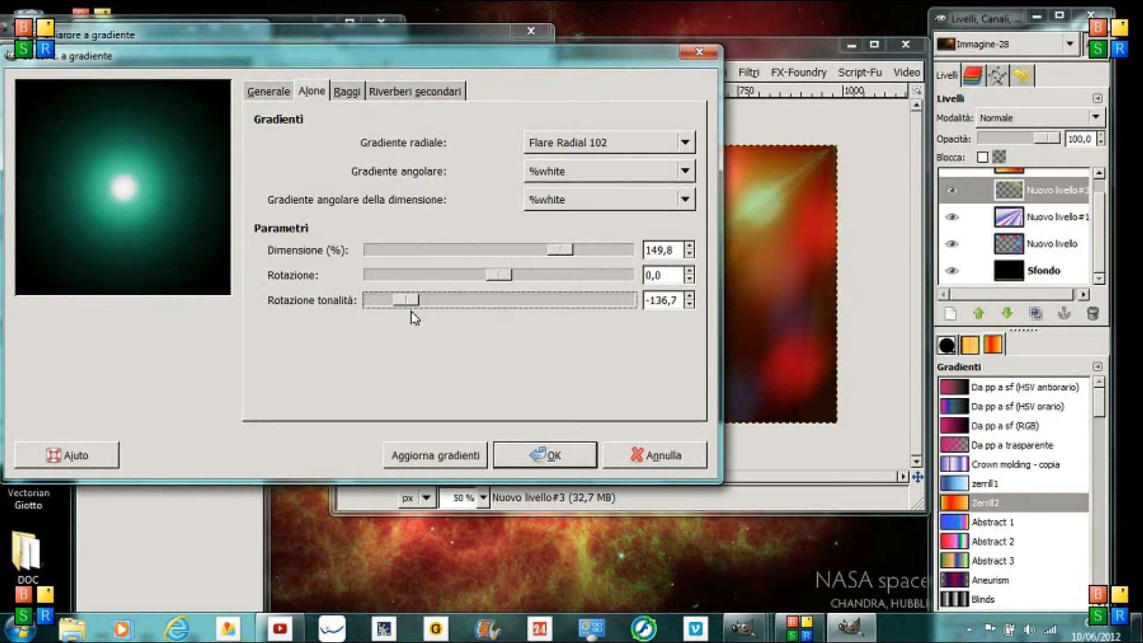
{"action": "left_click_drag", "start_coordinate": [407, 300], "coordinate": [446, 304]}
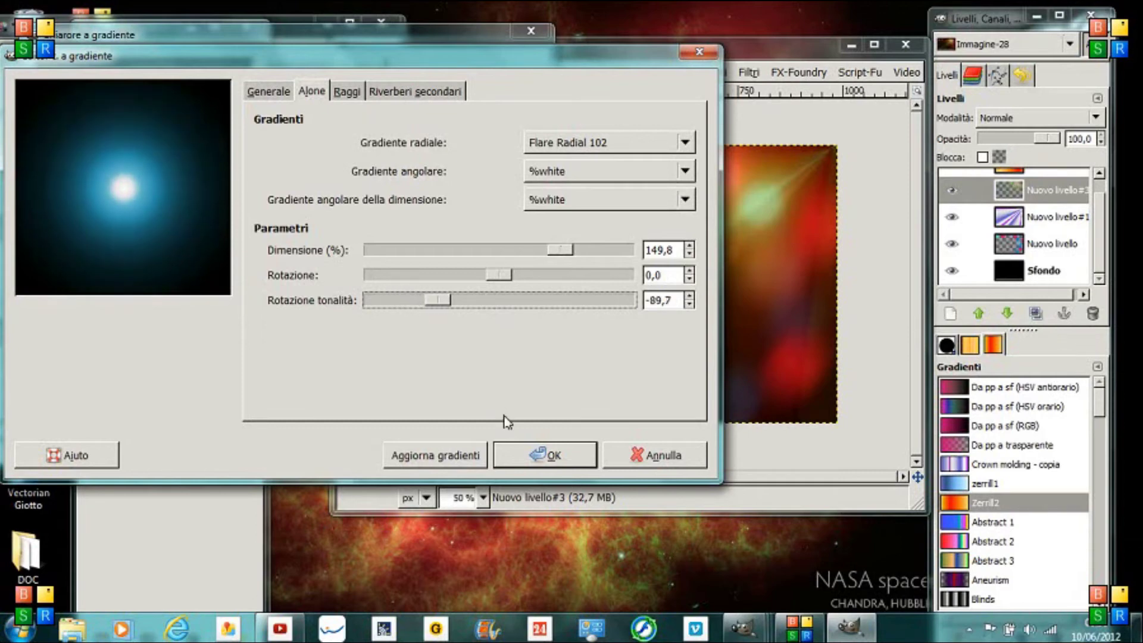
{"action": "left_click", "coordinate": [550, 472]}
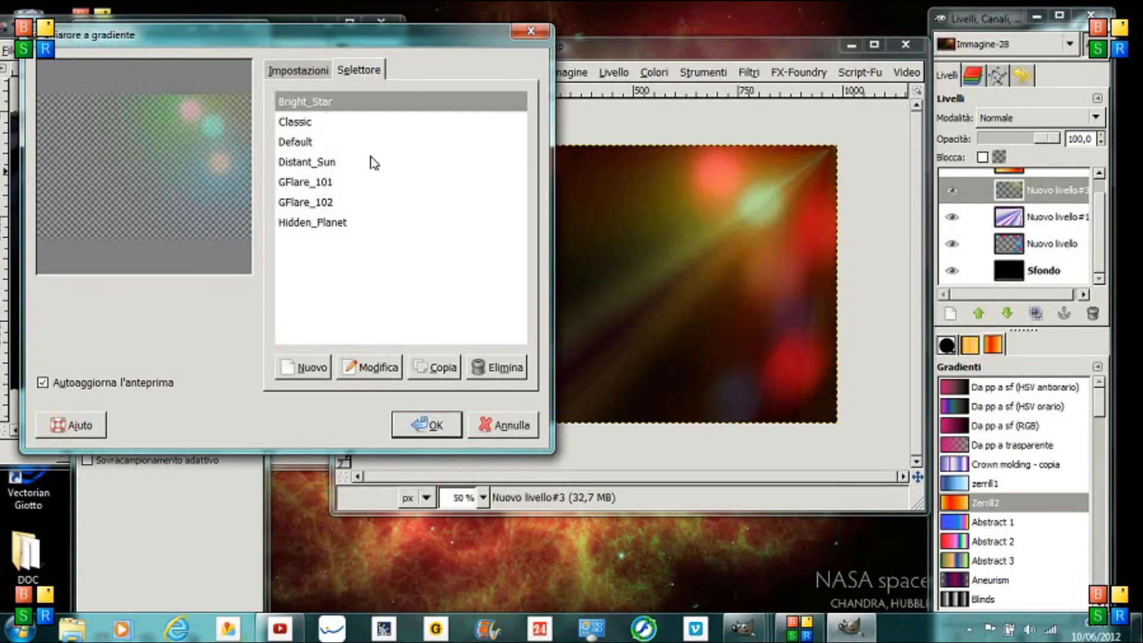
Raise the halo opacity to 59.3 and render the third flare on Nuovo livello#3
{"action": "left_click", "coordinate": [382, 362]}
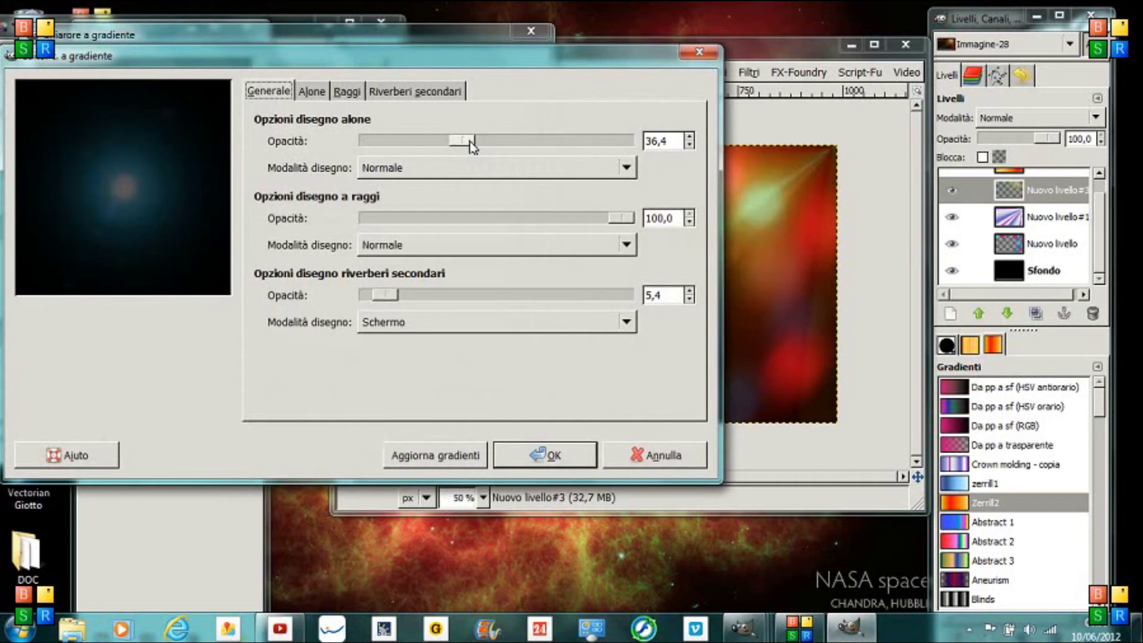
{"action": "left_click_drag", "start_coordinate": [470, 144], "coordinate": [528, 144]}
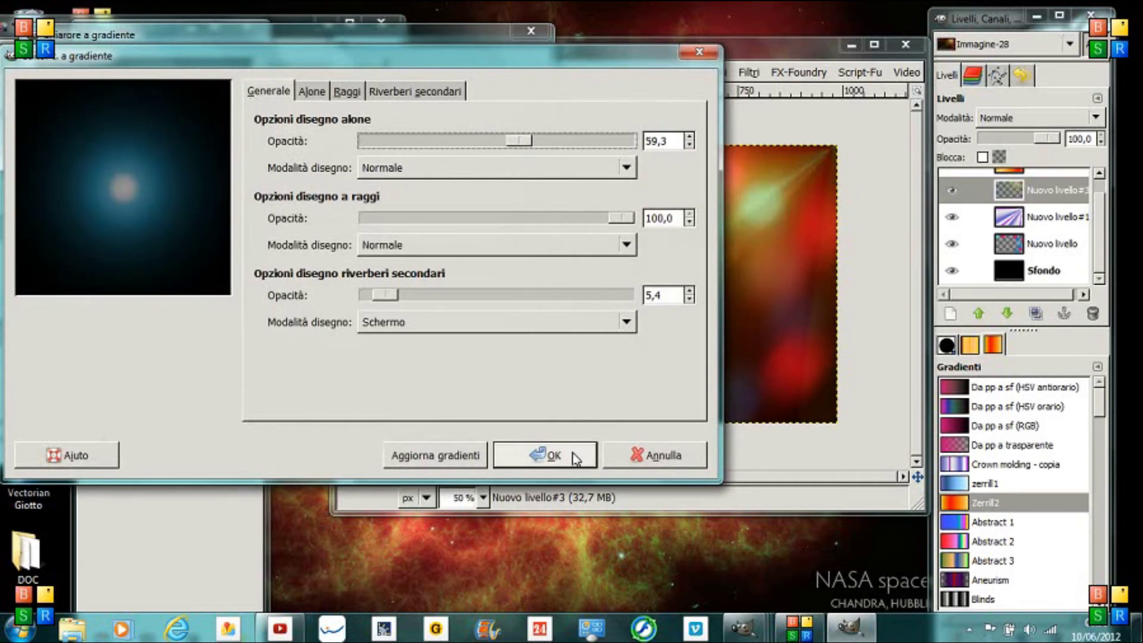
{"action": "left_click", "coordinate": [575, 458]}
{"action": "left_click", "coordinate": [429, 435]}
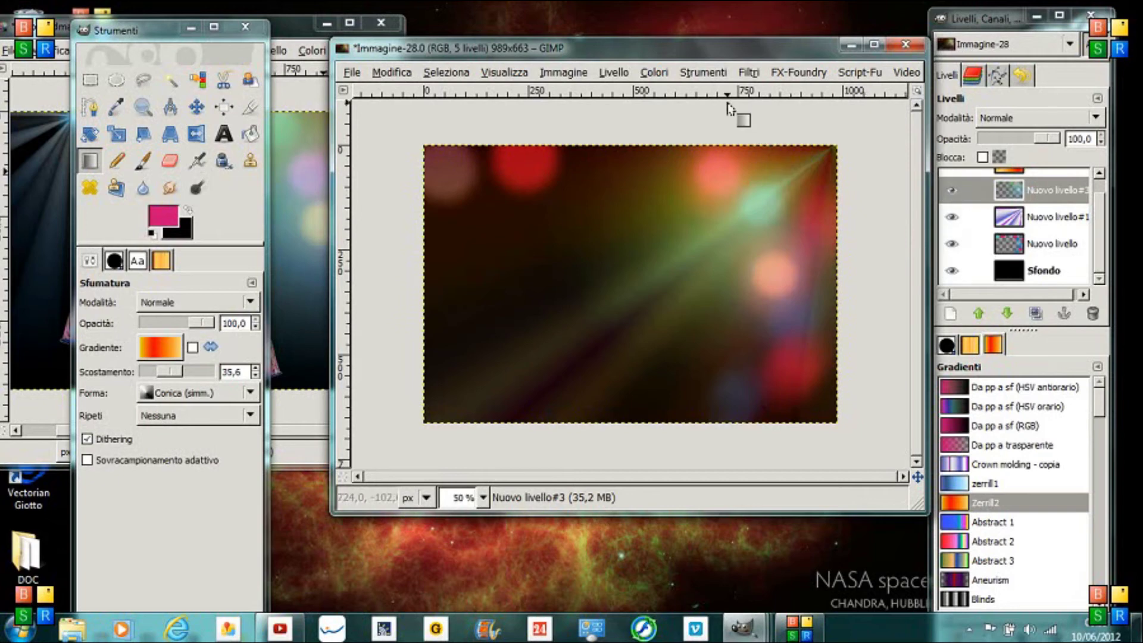
Open Gradient Flare with the Distant_Sun preset, moving the dialog off the image
{"action": "left_click", "coordinate": [748, 72]}
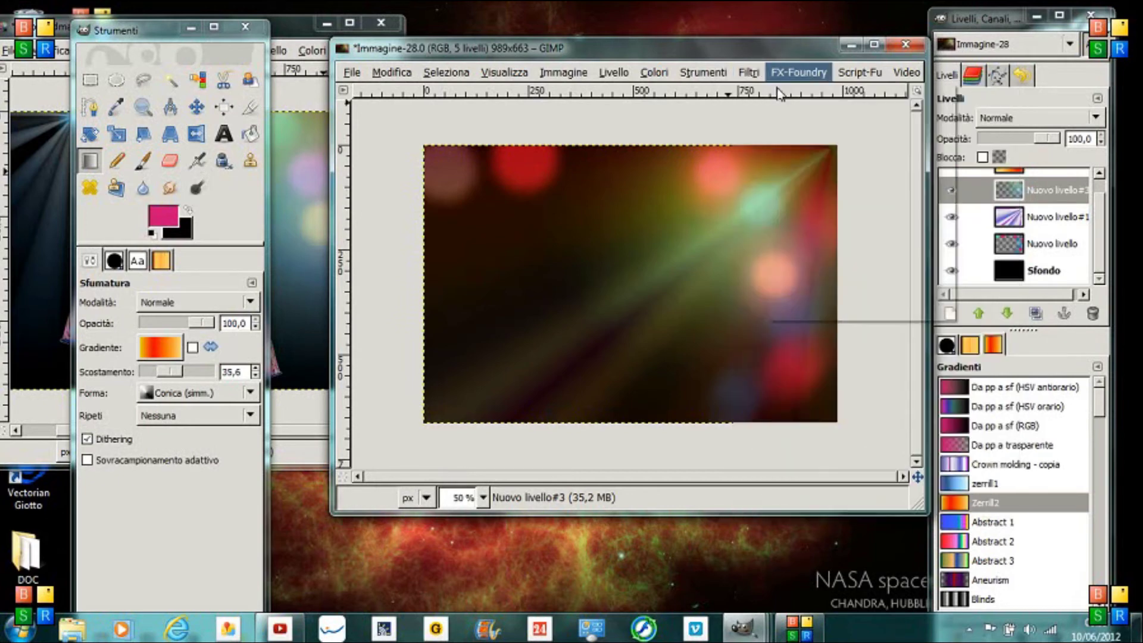
{"action": "left_click", "coordinate": [751, 110]}
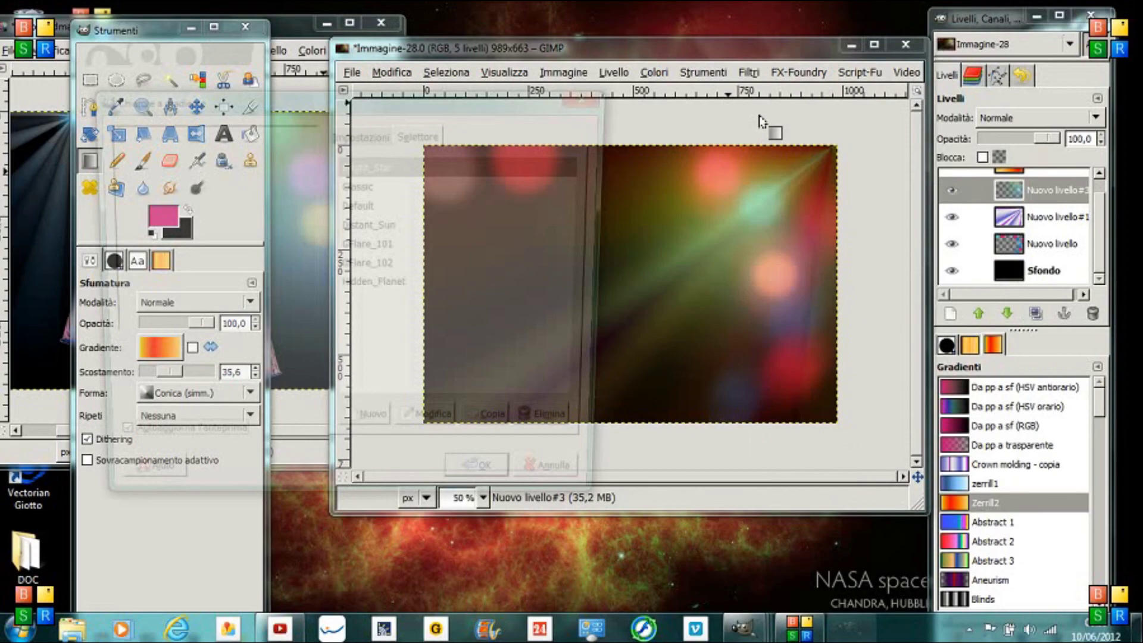
{"action": "left_click", "coordinate": [384, 226]}
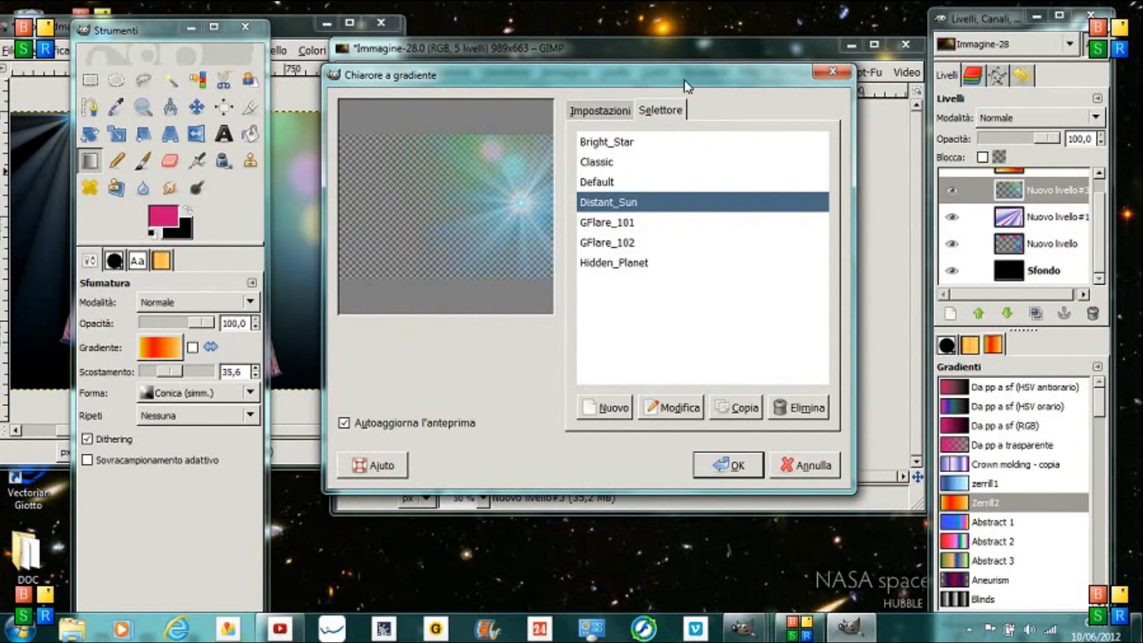
{"action": "mouse_move", "coordinate": [685, 82]}
{"action": "left_mouse_down"}
{"action": "mouse_move", "coordinate": [777, 83]}
{"action": "mouse_move", "coordinate": [841, 109]}
{"action": "left_mouse_up"}
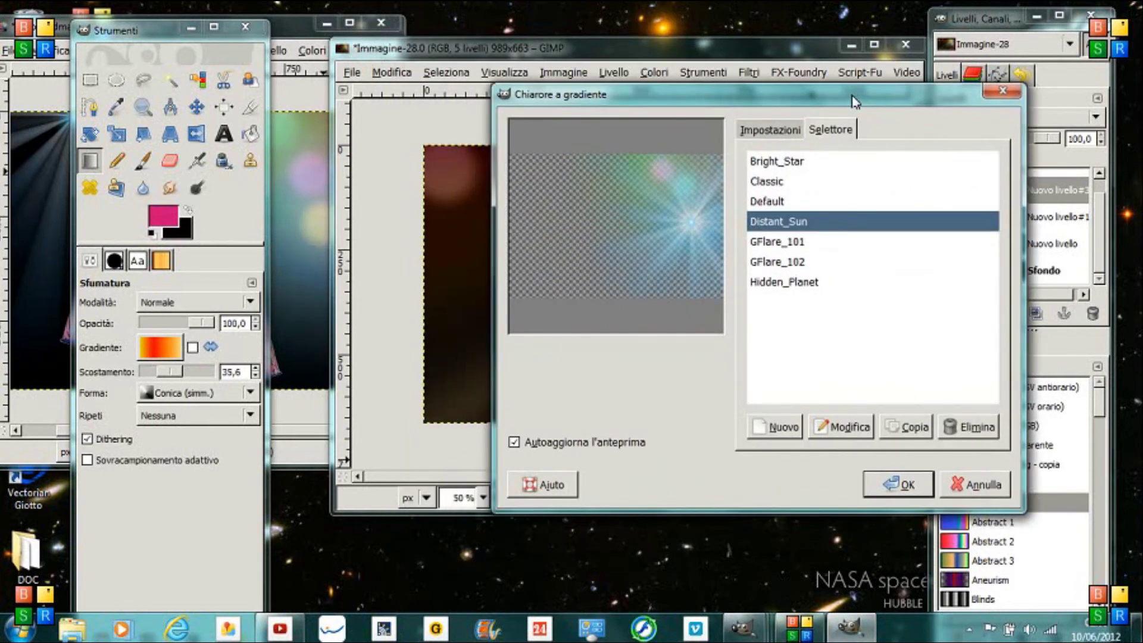
{"action": "left_click_drag", "start_coordinate": [800, 113], "coordinate": [913, 63]}
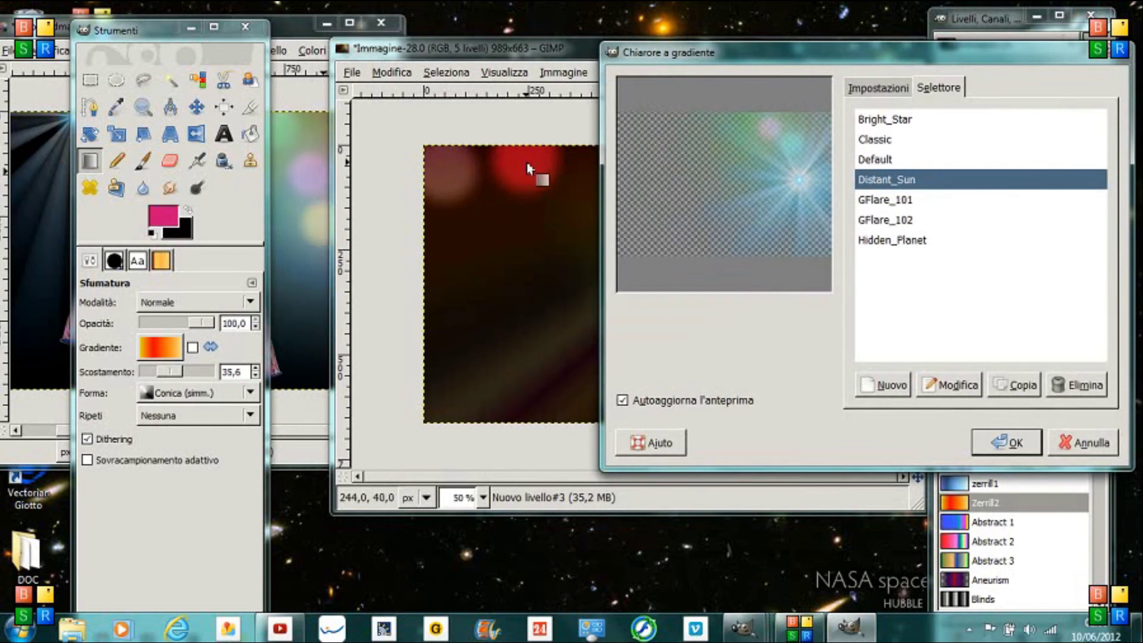
Set the flare centre to X 244, Y 40 near the top left
{"action": "left_click", "coordinate": [879, 88]}
{"action": "type", "text": "244"}
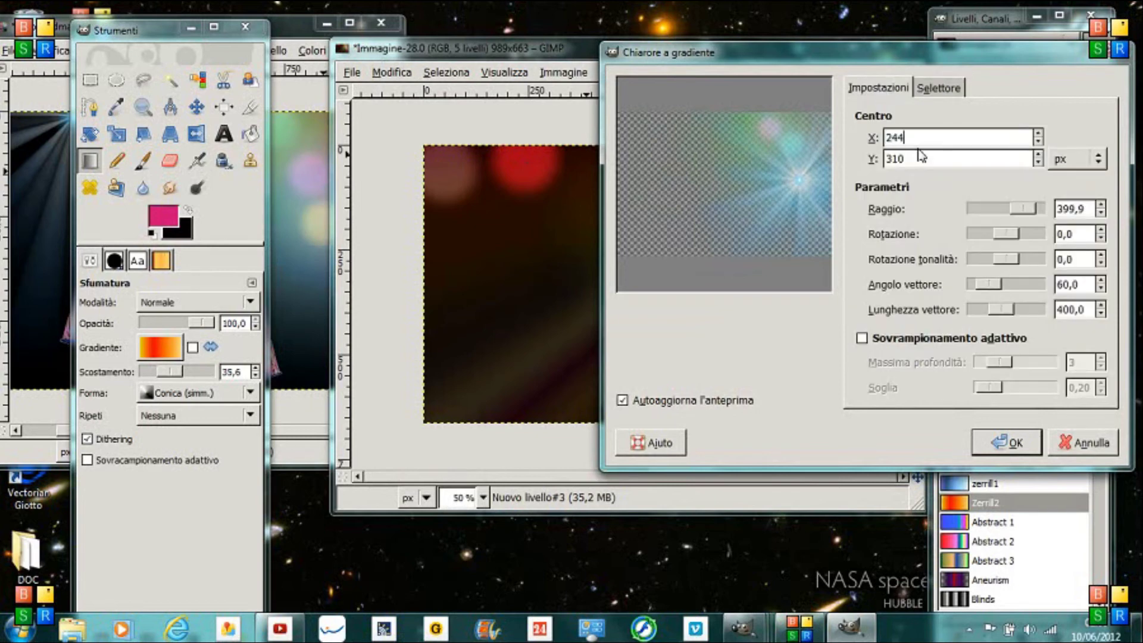
{"action": "key", "text": "Tab"}
{"action": "type", "text": "4"}
{"action": "key", "text": "Tab"}
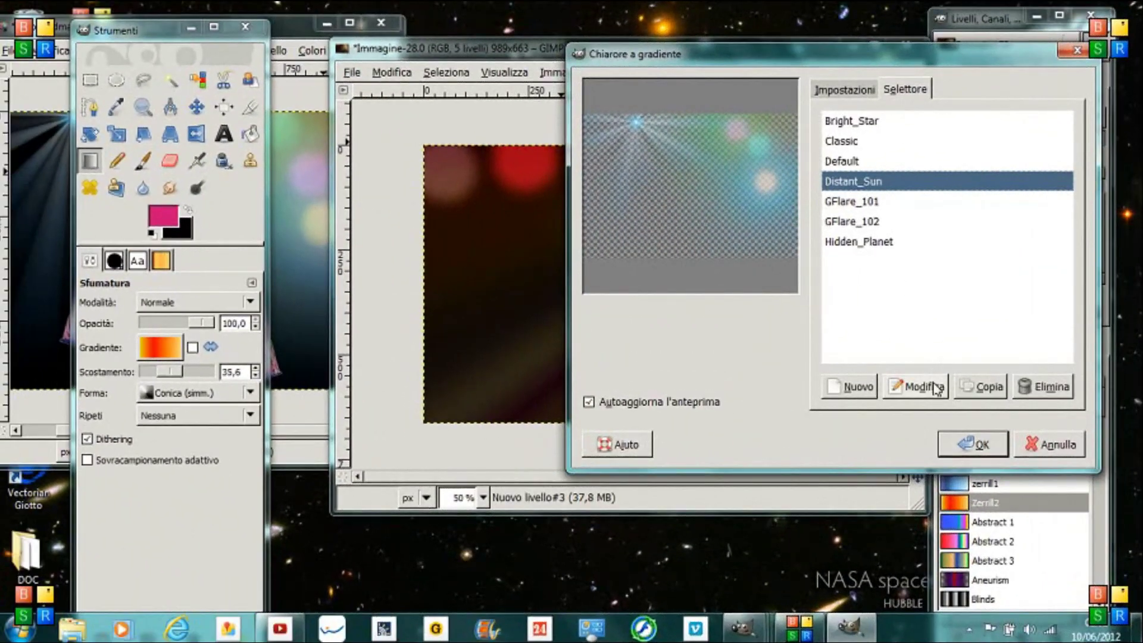
Lower the Distant_Sun halo opacity to 50.8 and render the starburst at the top left
{"action": "left_click", "coordinate": [937, 389]}
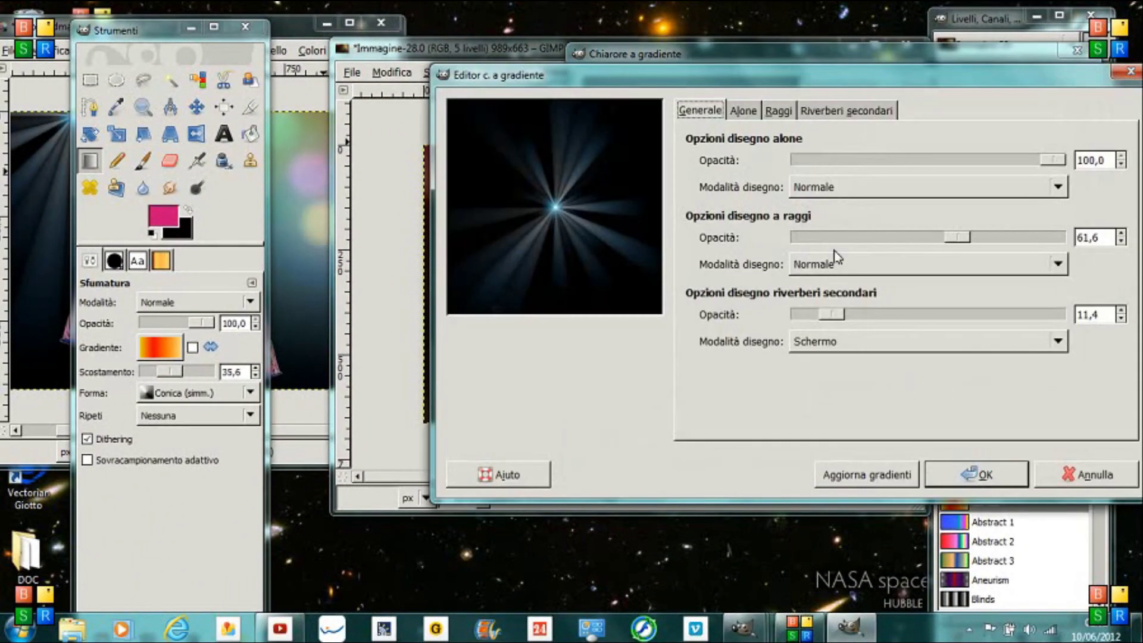
{"action": "left_click", "coordinate": [1050, 160]}
{"action": "left_click_drag", "start_coordinate": [1045, 161], "coordinate": [937, 161]}
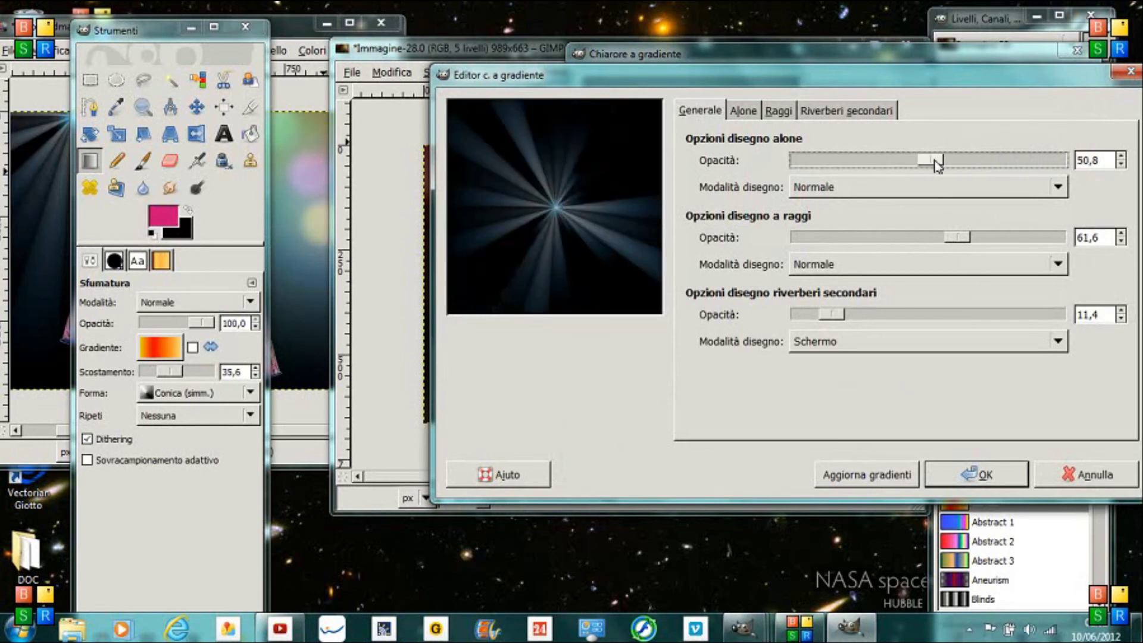
{"action": "left_click", "coordinate": [954, 473]}
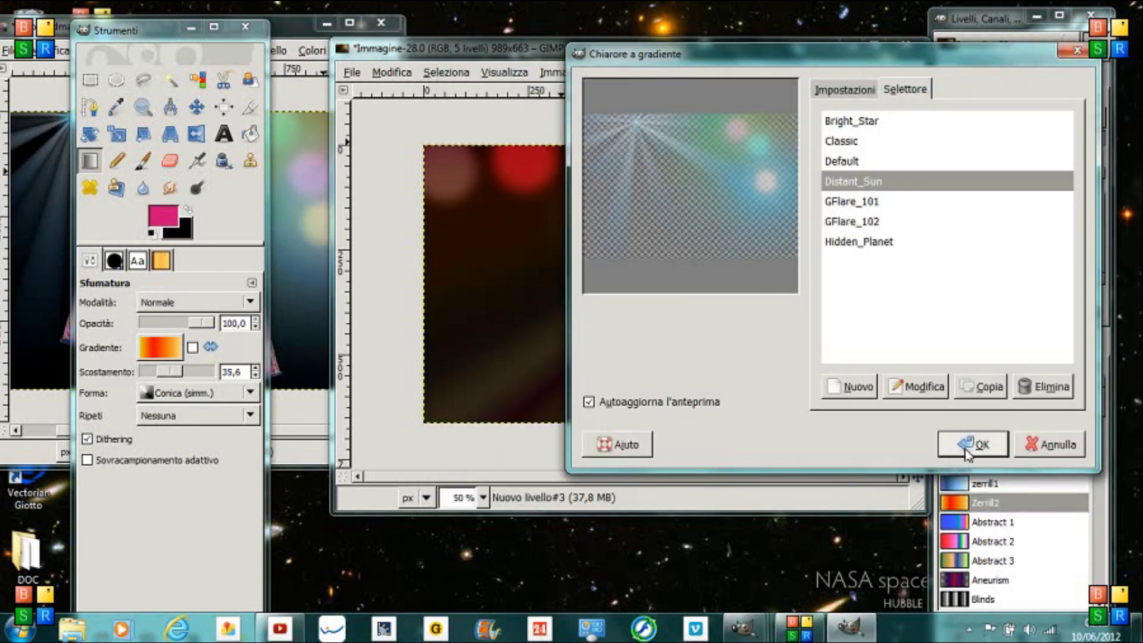
{"action": "left_click", "coordinate": [966, 447]}
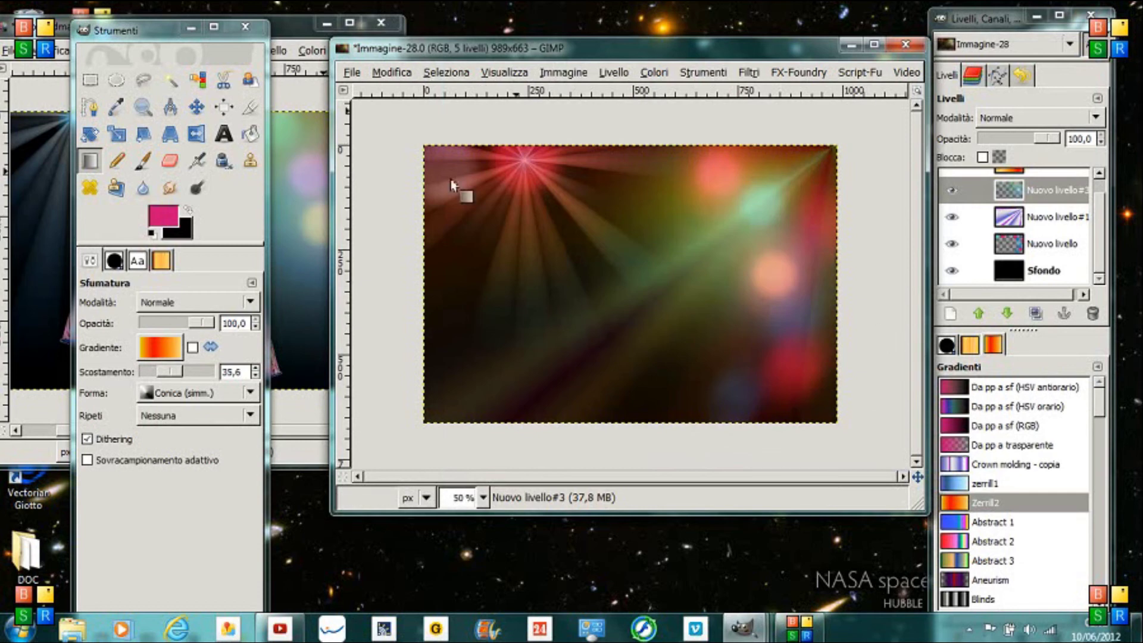
{"action": "mouse_move", "coordinate": [741, 629]}
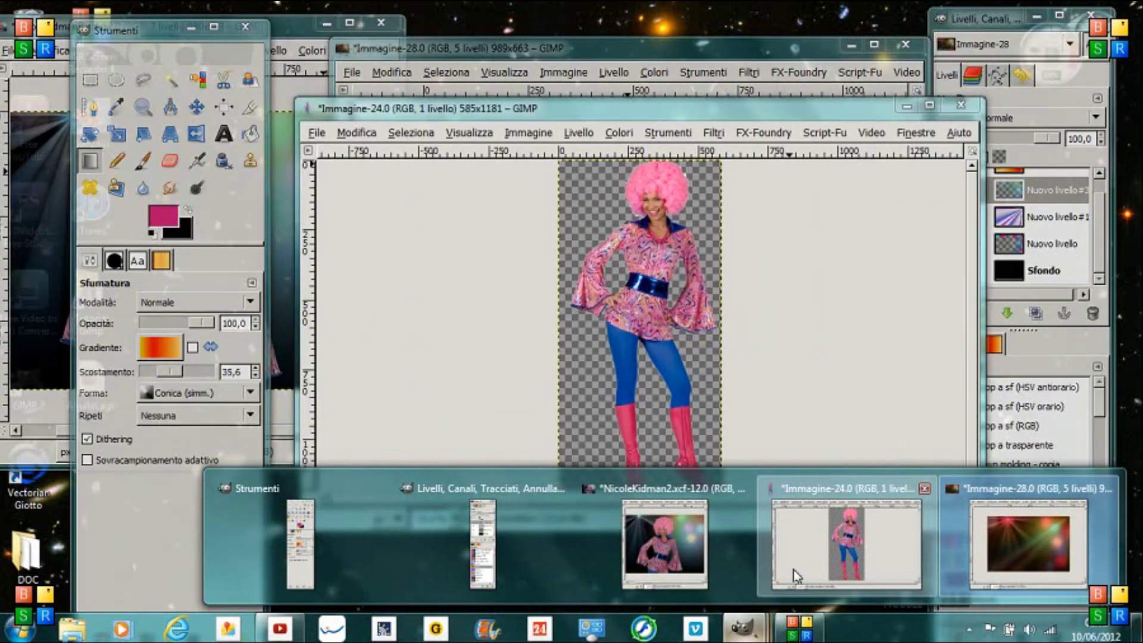
Copy the pink-afro woman from Immagine-24 to the clipboard
{"action": "left_click", "coordinate": [795, 575]}
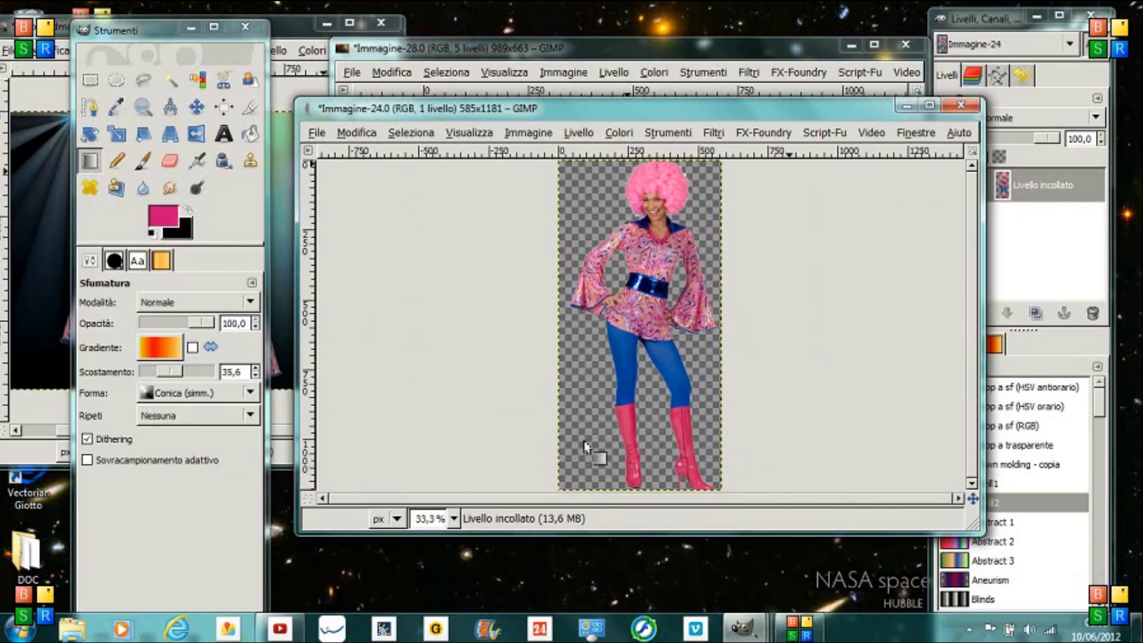
{"action": "left_click", "coordinate": [365, 133]}
{"action": "left_click", "coordinate": [385, 249]}
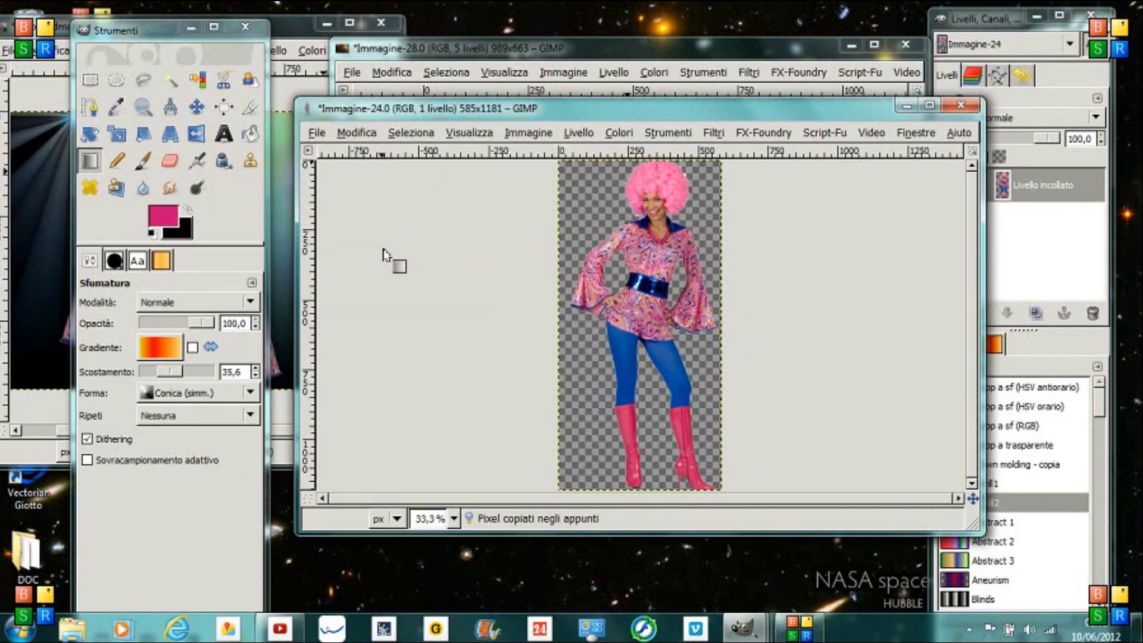
Paste the woman into the disco image Immagine-28 as a new layer
{"action": "left_click", "coordinate": [527, 58]}
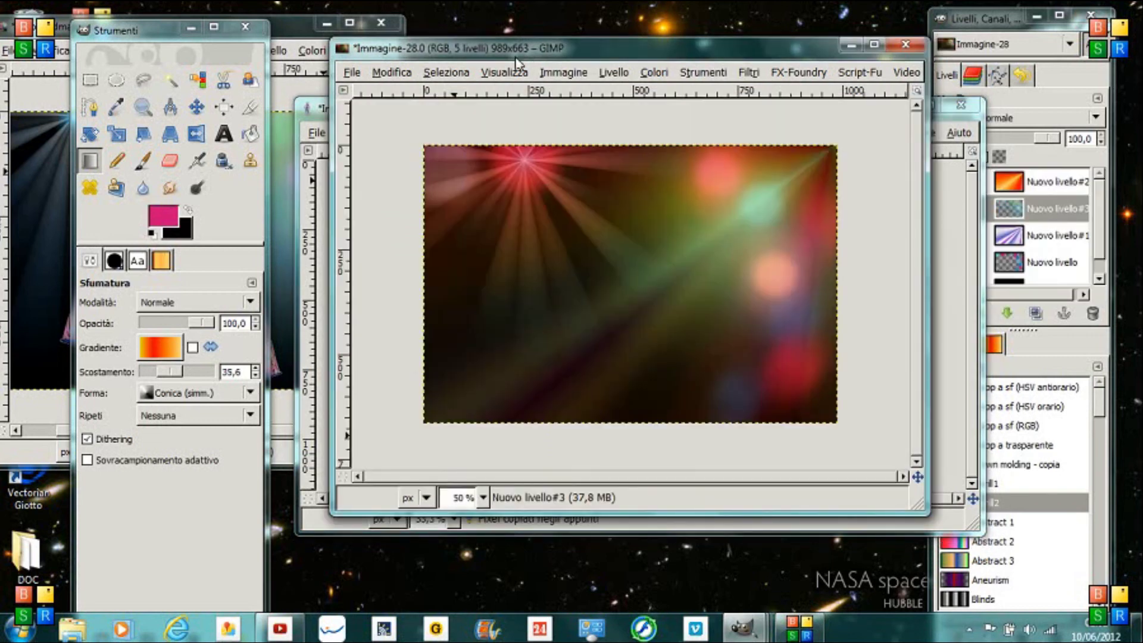
{"action": "left_click", "coordinate": [393, 73]}
{"action": "mouse_move", "coordinate": [421, 256]}
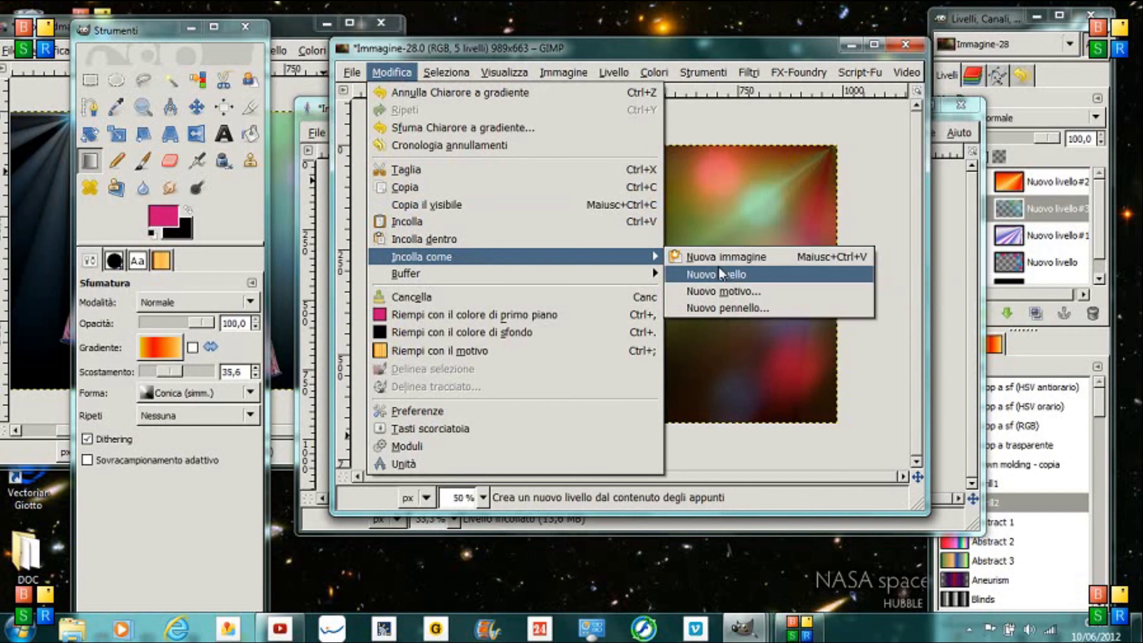
{"action": "left_click", "coordinate": [720, 273]}
Drag the Appunti woman layer right toward the centre, briefly hiding Nuovo livello#2's orange overlay
{"action": "key", "text": "m"}
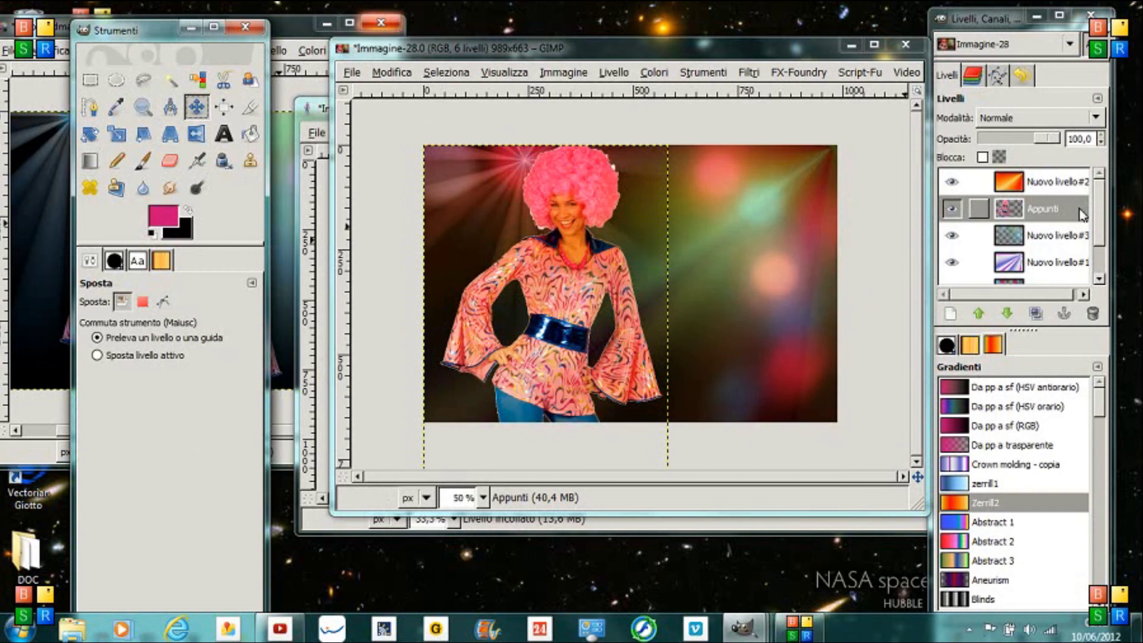
{"action": "left_click", "coordinate": [953, 209]}
{"action": "left_click", "coordinate": [952, 181]}
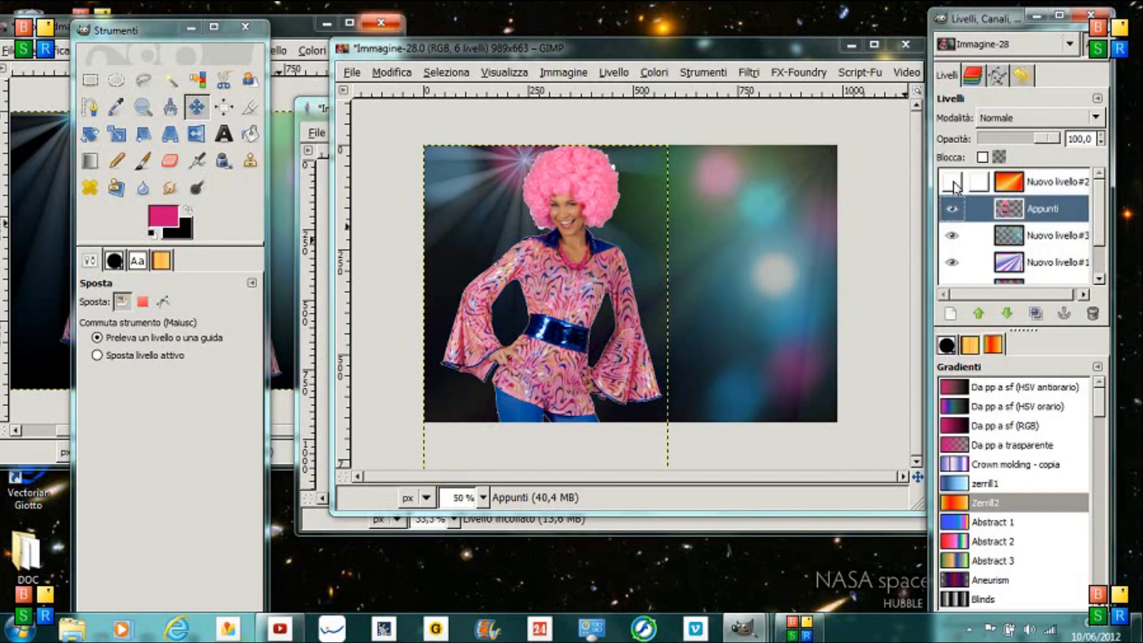
{"action": "mouse_move", "coordinate": [585, 242]}
{"action": "left_mouse_down"}
{"action": "mouse_move", "coordinate": [640, 274]}
{"action": "mouse_move", "coordinate": [656, 253]}
{"action": "left_mouse_up"}
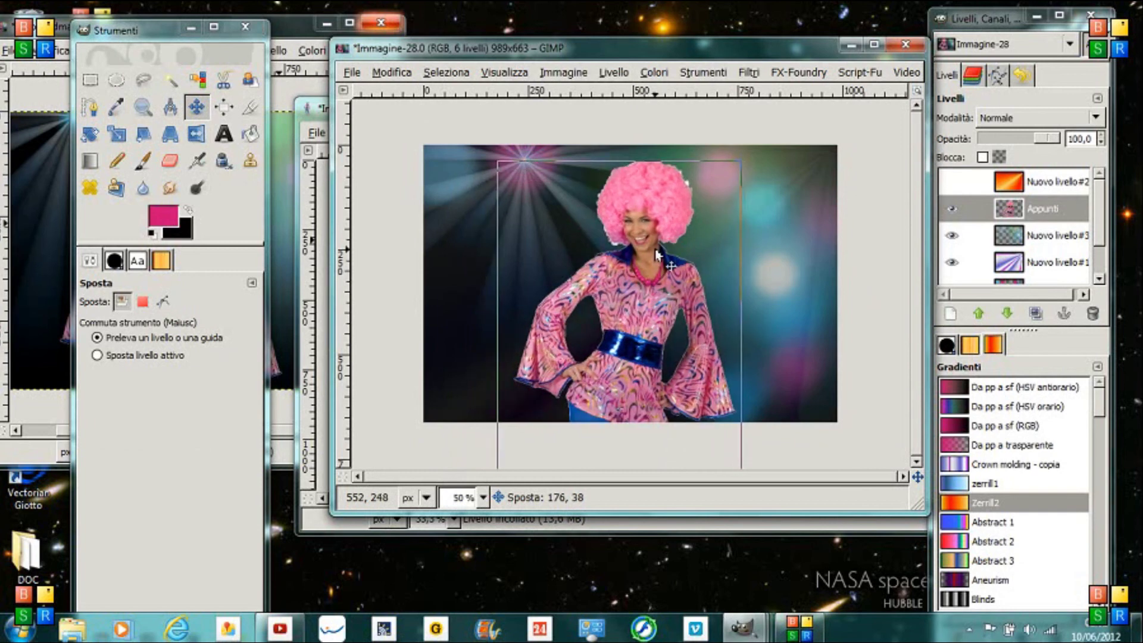
{"action": "left_click_drag", "start_coordinate": [655, 249], "coordinate": [651, 250]}
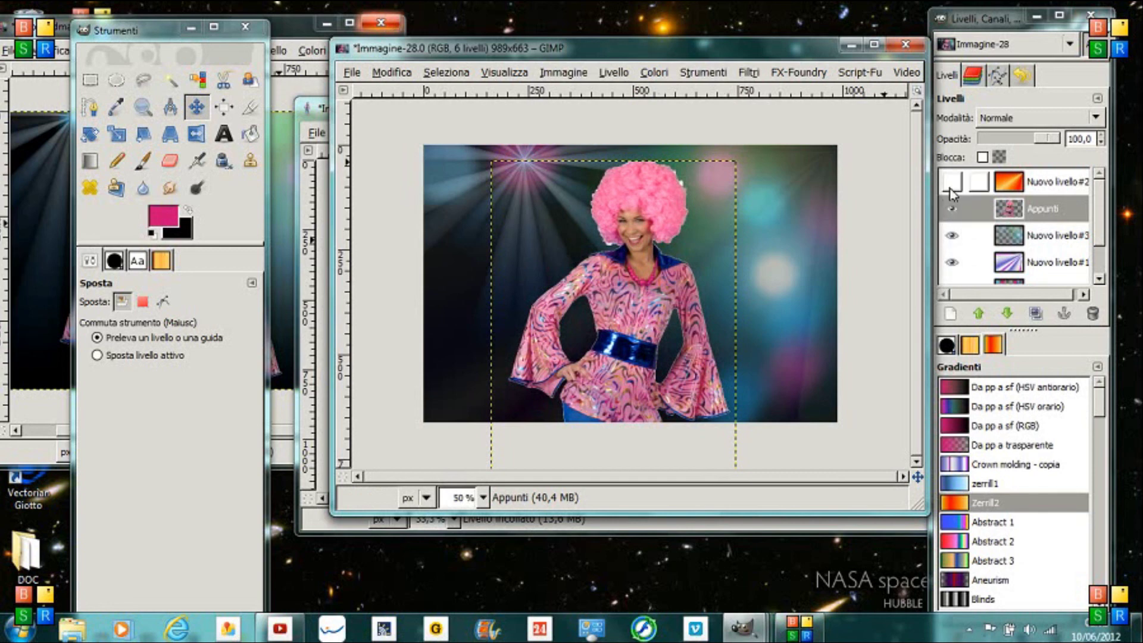
{"action": "left_click", "coordinate": [950, 188]}
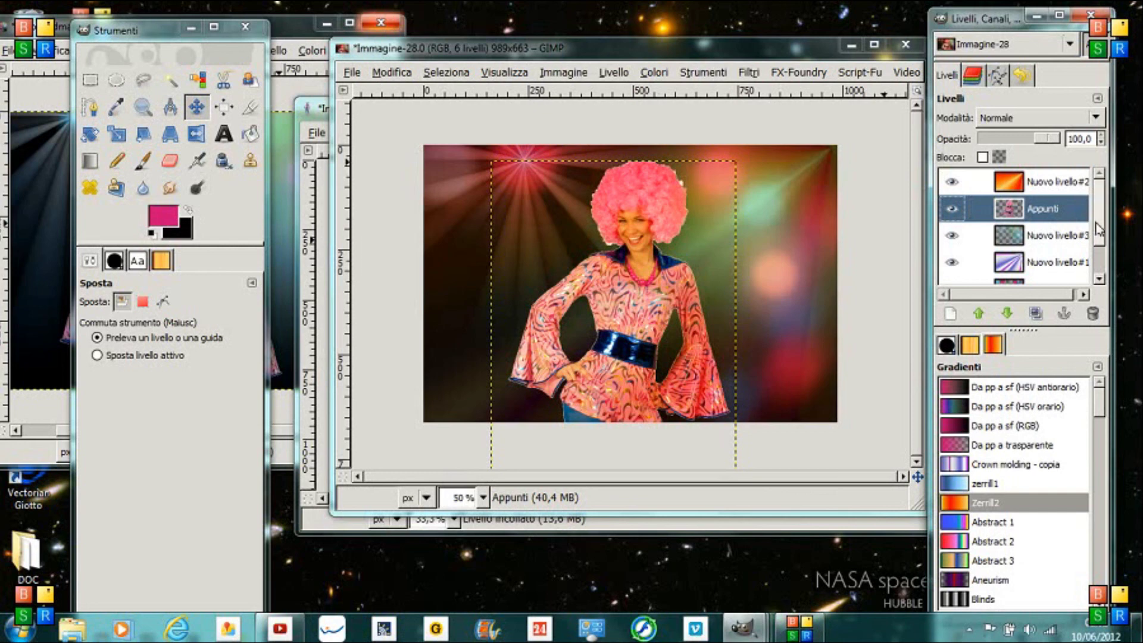
{"action": "scroll", "coordinate": [1098, 232], "scroll_direction": "down", "scroll_amount": 2}
{"action": "left_click", "coordinate": [1052, 280]}
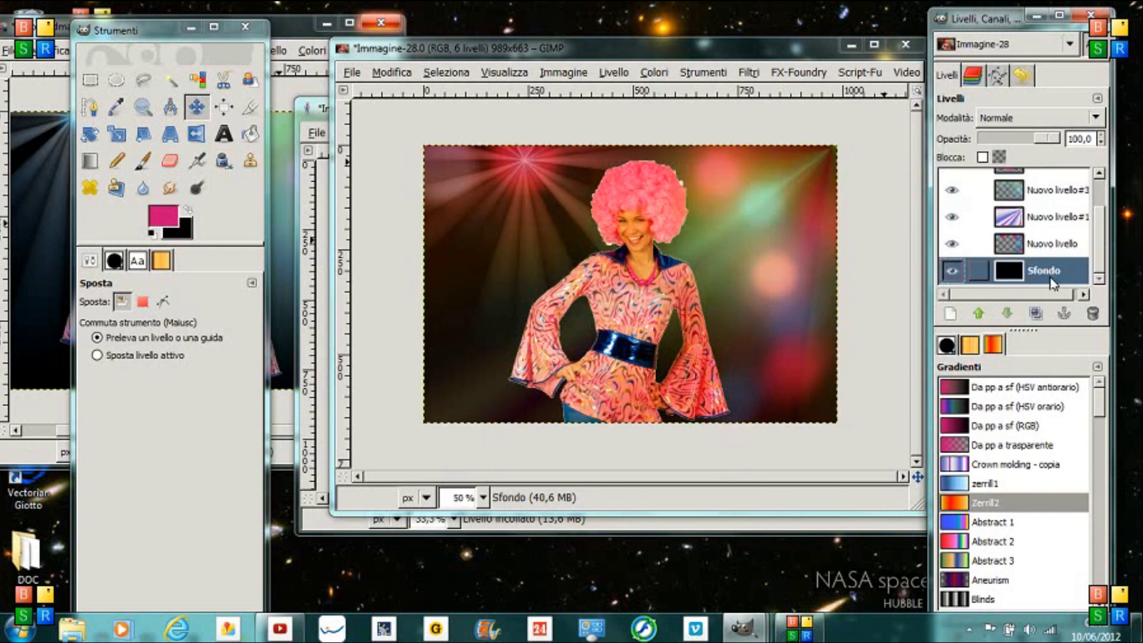
Enlarge the image window to view the finished disco composition
{"action": "key", "text": "shift+ctrl+j"}
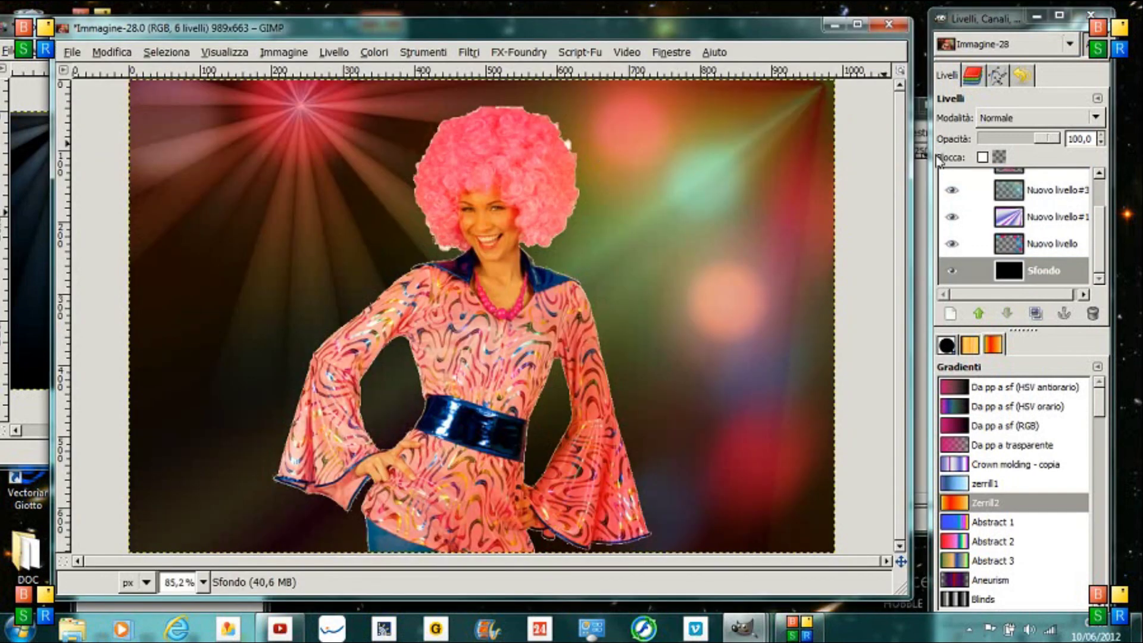